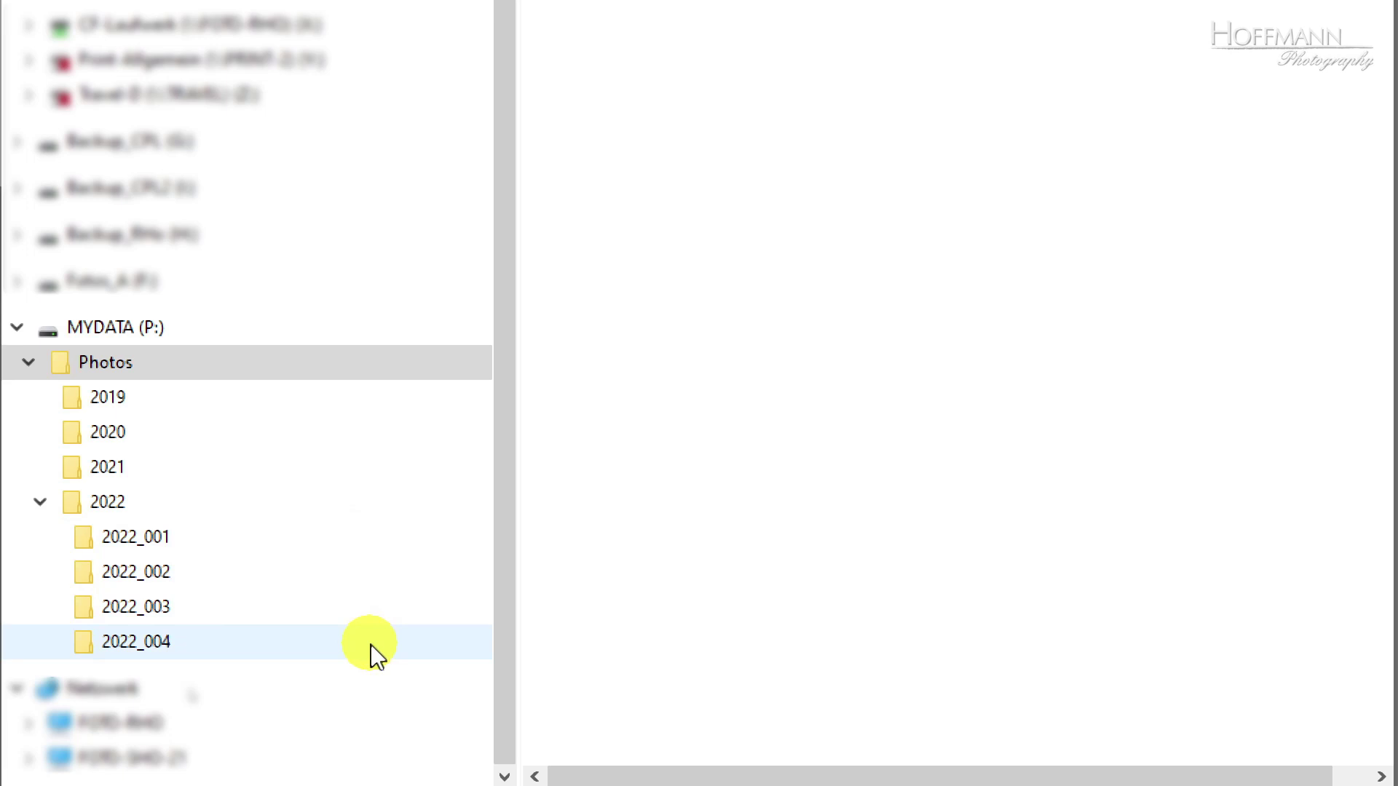
Open the 2022_004 folder under Photos/2022 on the MYDATA (P:) drive and view its photos
{"action": "left_click", "coordinate": [370, 645]}
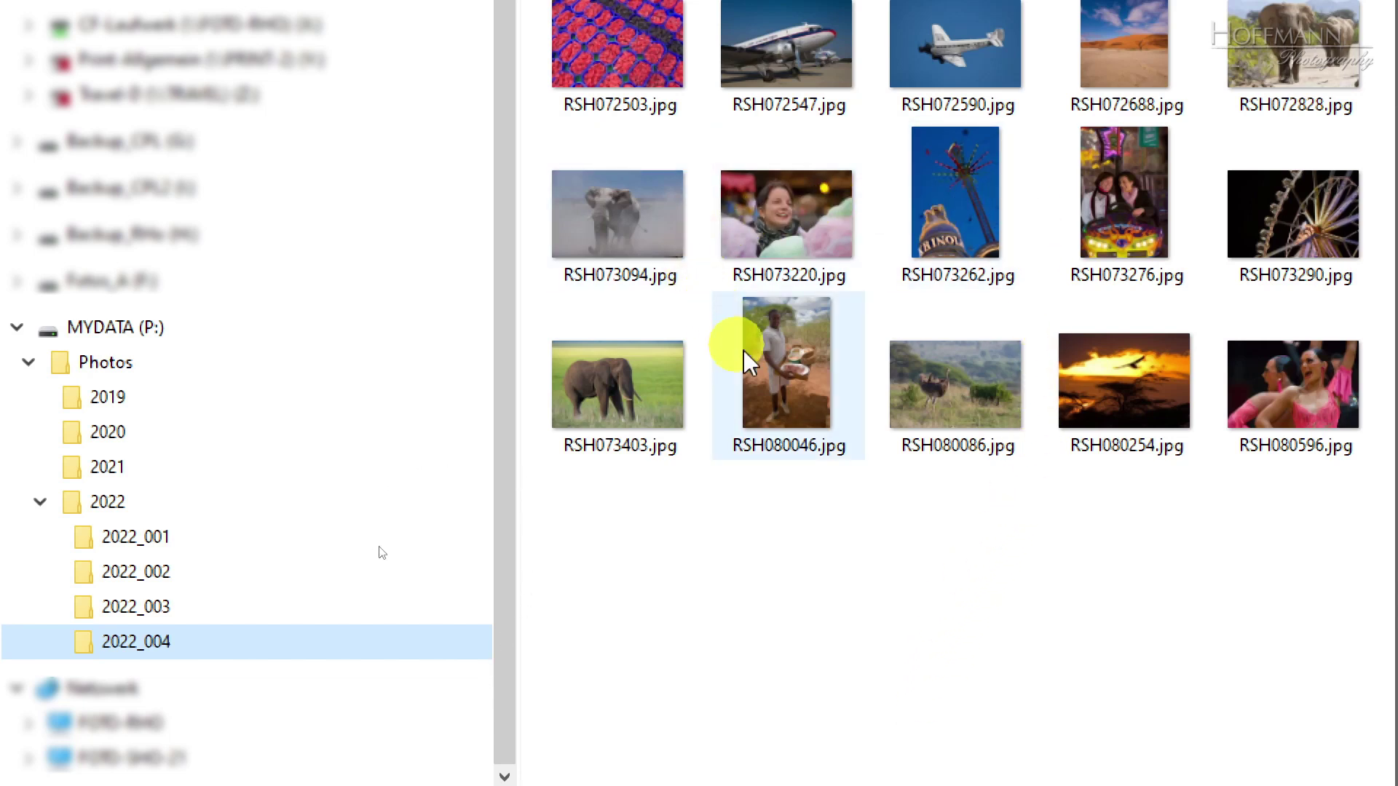
{"action": "mouse_move", "coordinate": [1112, 456]}
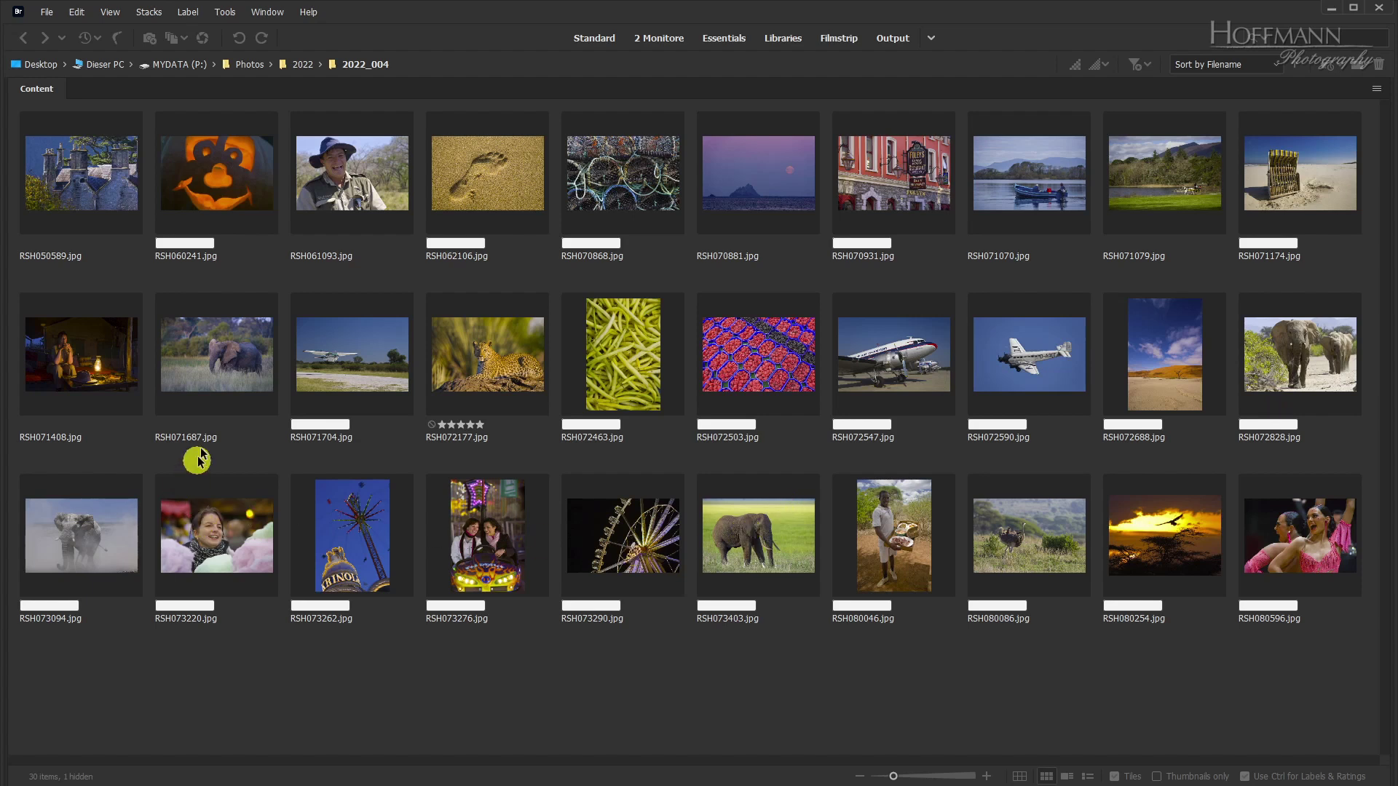
In Adobe Bridge, move elephant photos RSH073403.jpg, RSH072828.jpg and RSH073094.jpg directly after the elephant photo RSH071687.jpg
{"action": "left_click_drag", "start_coordinate": [750, 542], "coordinate": [303, 353]}
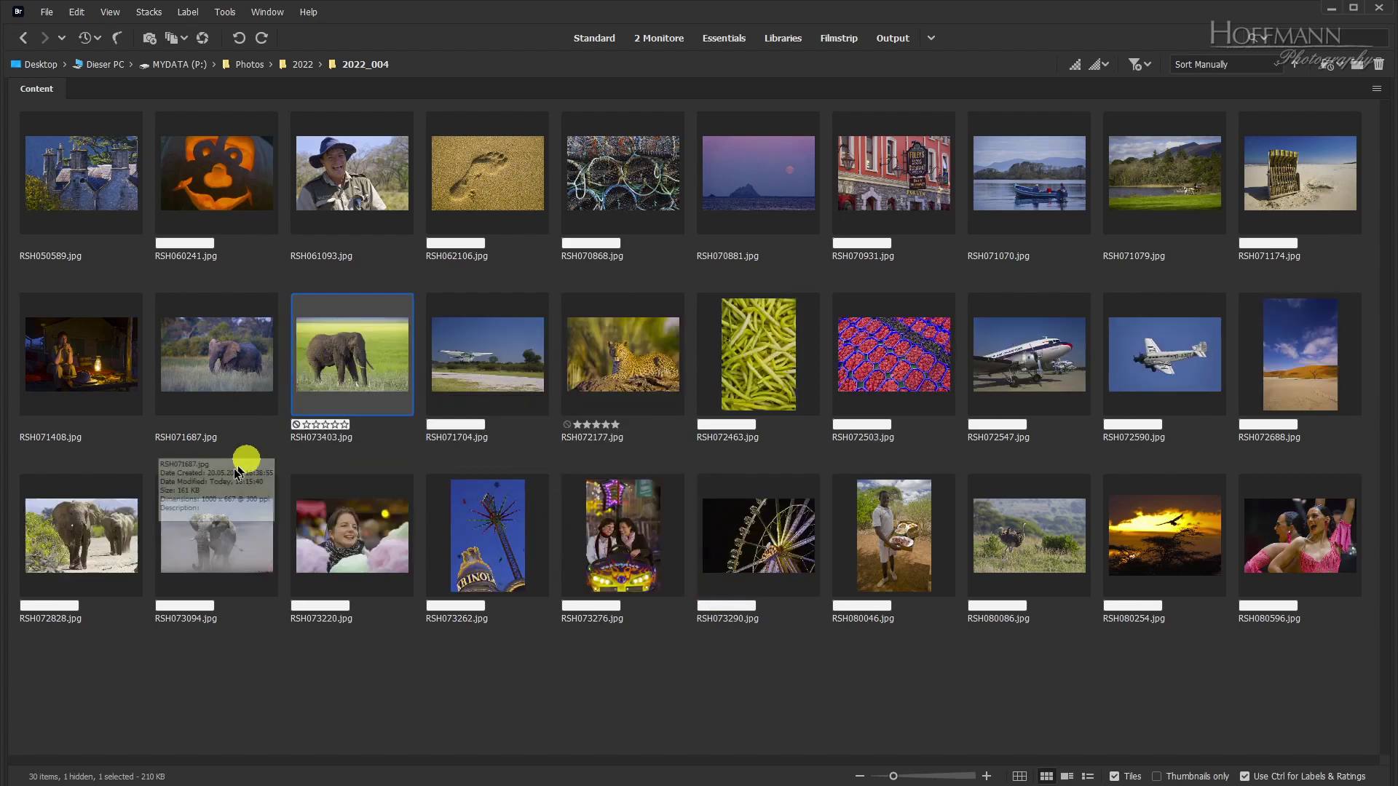
{"action": "left_click", "coordinate": [113, 534]}
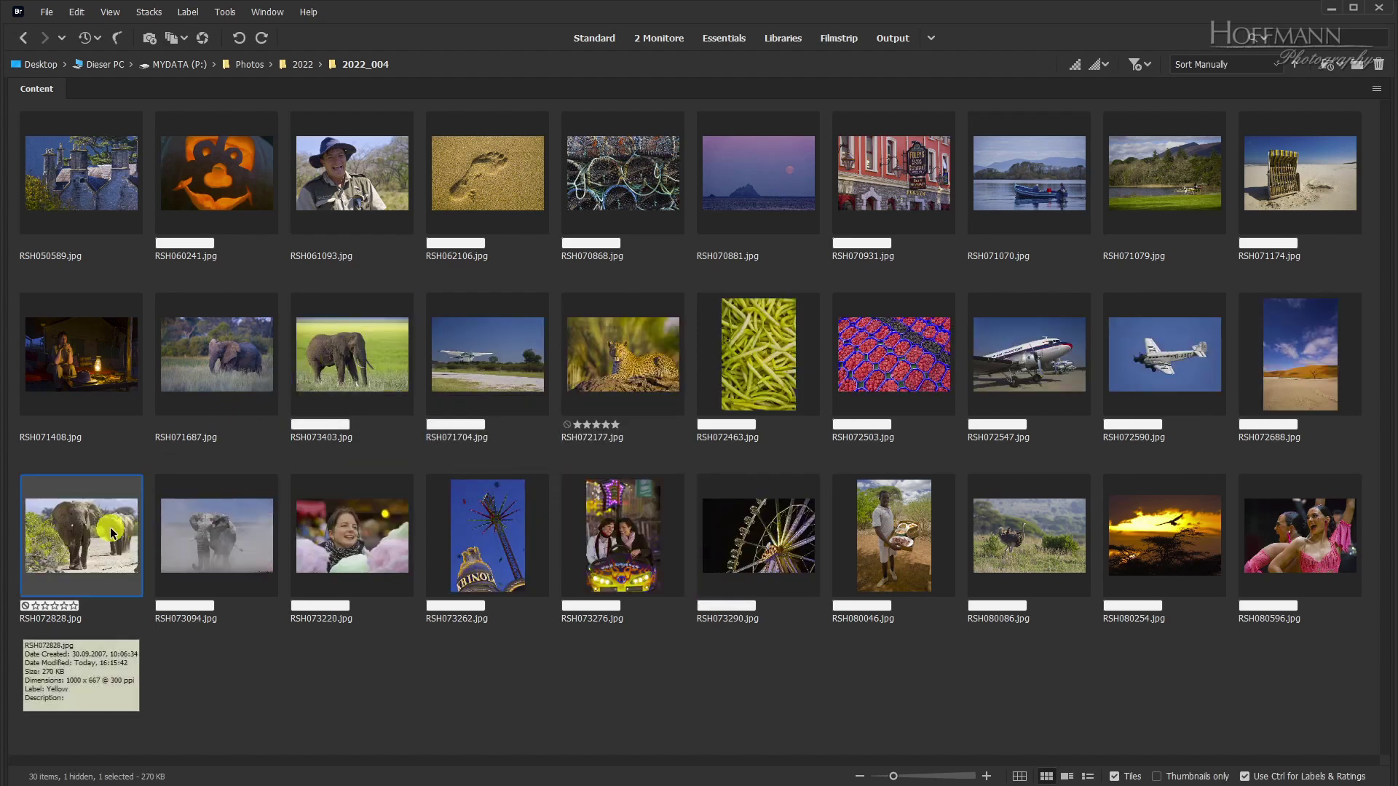
{"action": "left_click", "coordinate": [248, 537], "text": "ctrl"}
{"action": "left_click_drag", "start_coordinate": [248, 536], "coordinate": [412, 378]}
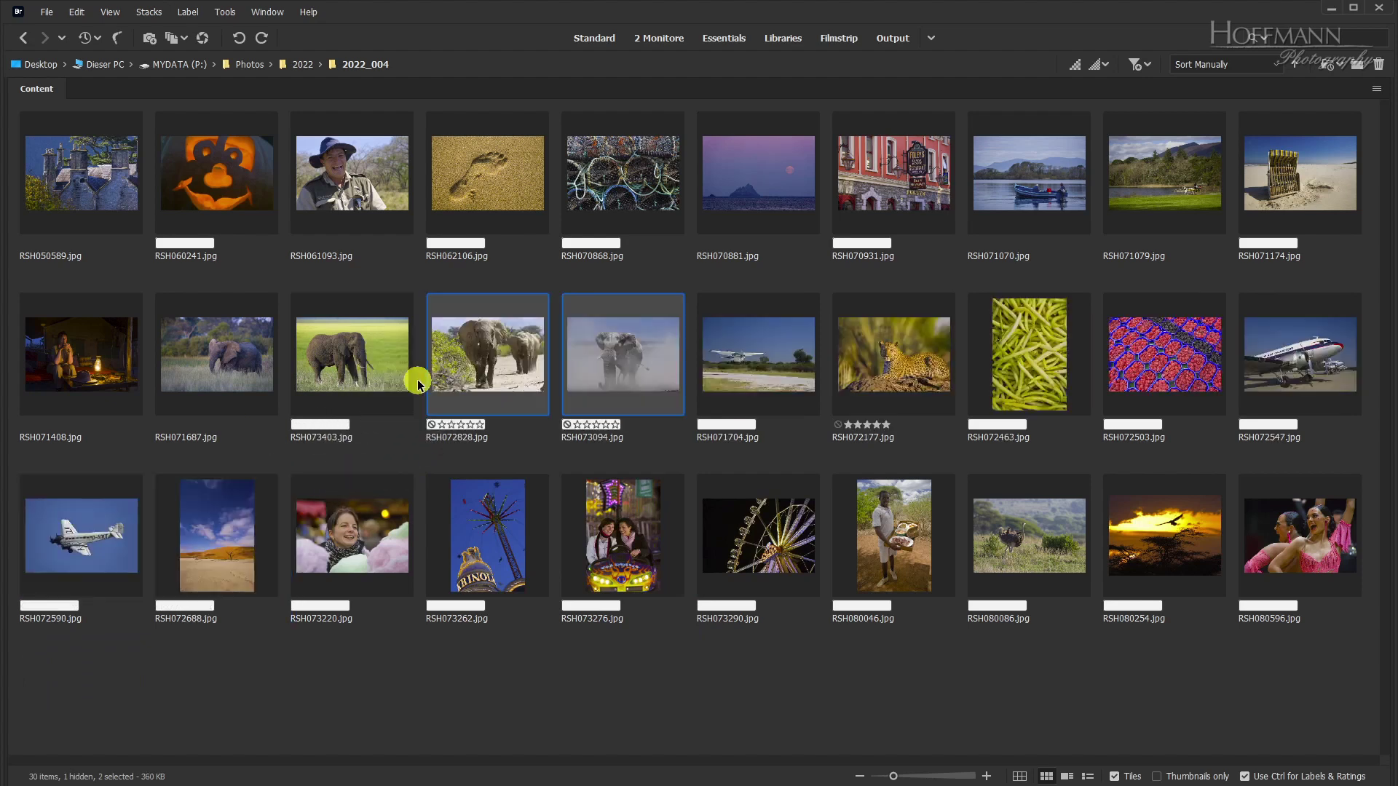
Add the keyword Africa to the file info of the five consecutive photos from RSH071687.jpg through RSH071704.jpg
{"action": "left_click", "coordinate": [772, 381]}
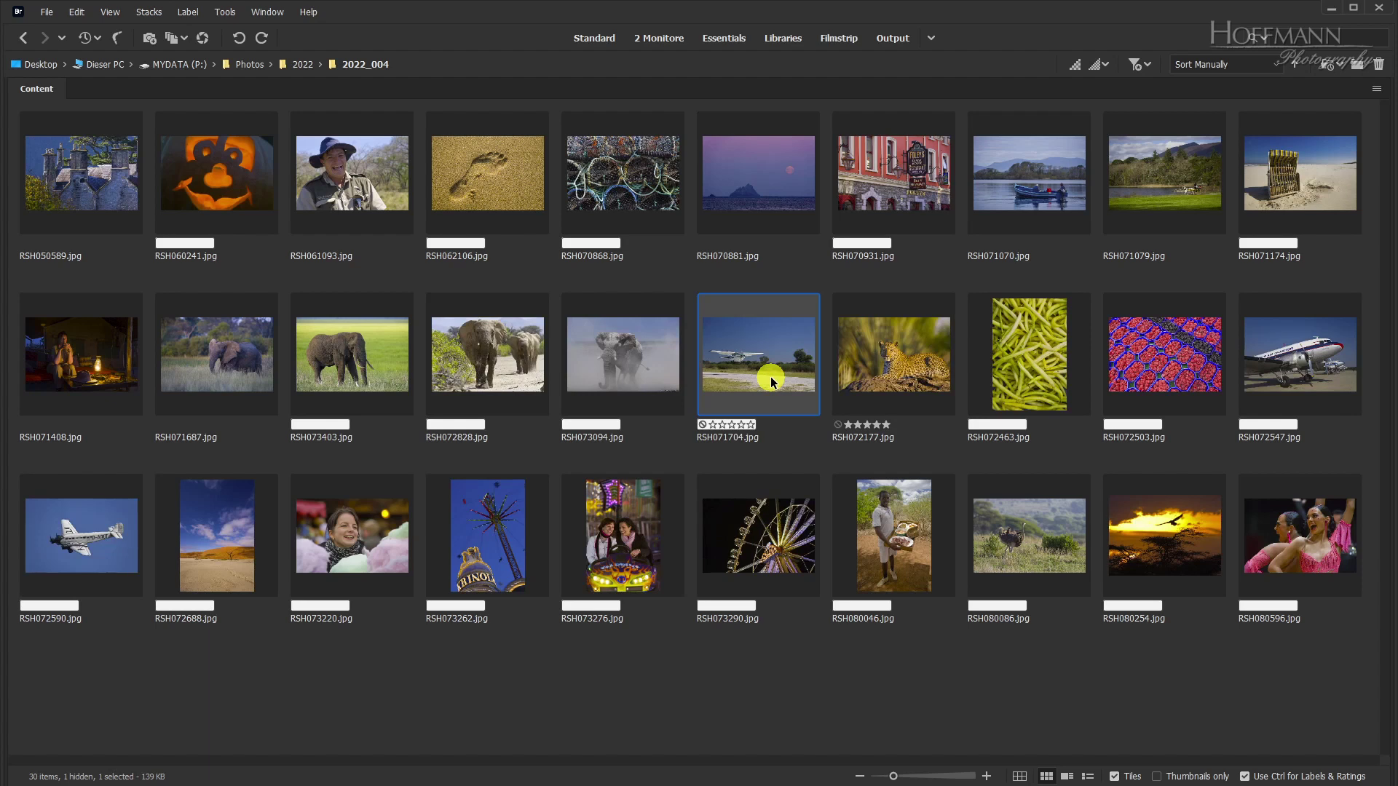
{"action": "left_click", "coordinate": [242, 354], "text": "shift"}
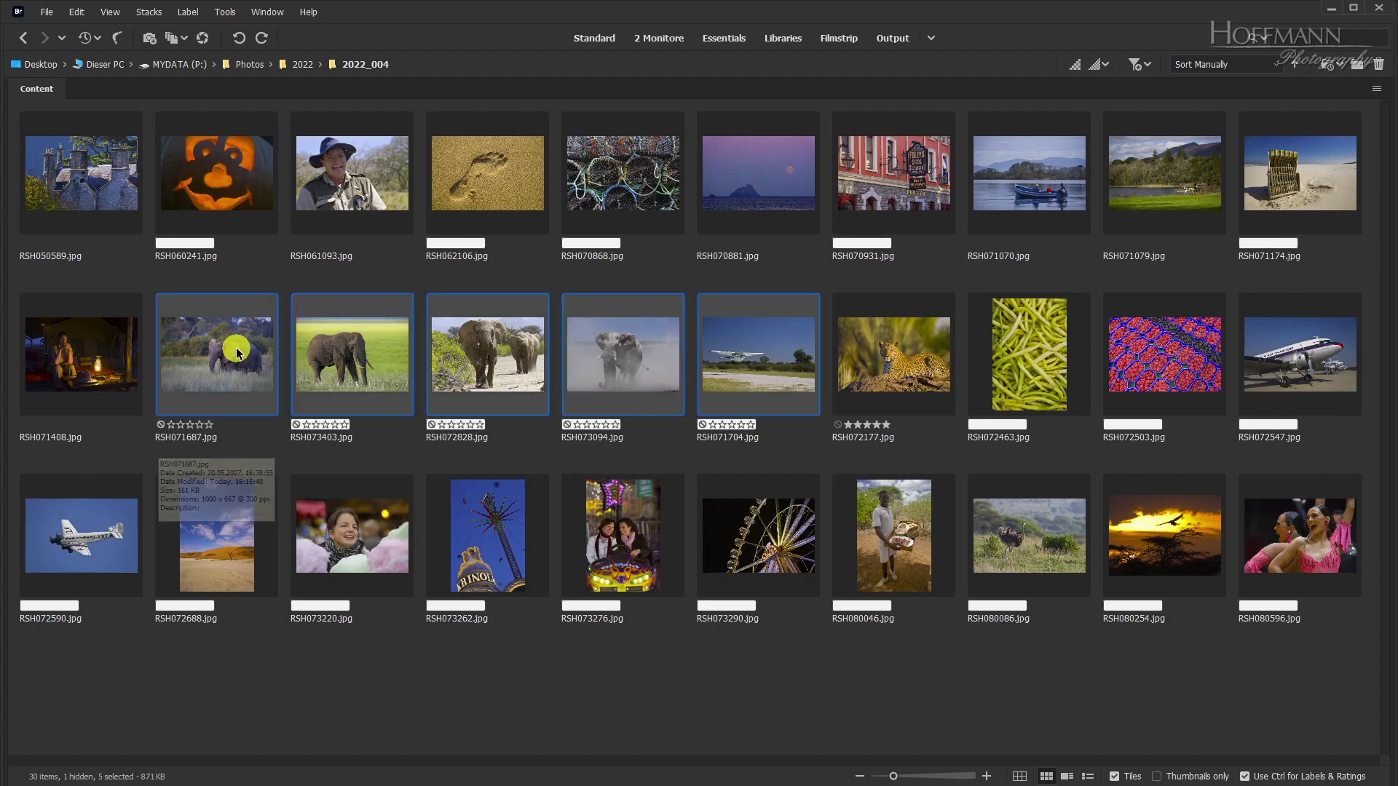
{"action": "right_click", "coordinate": [612, 353]}
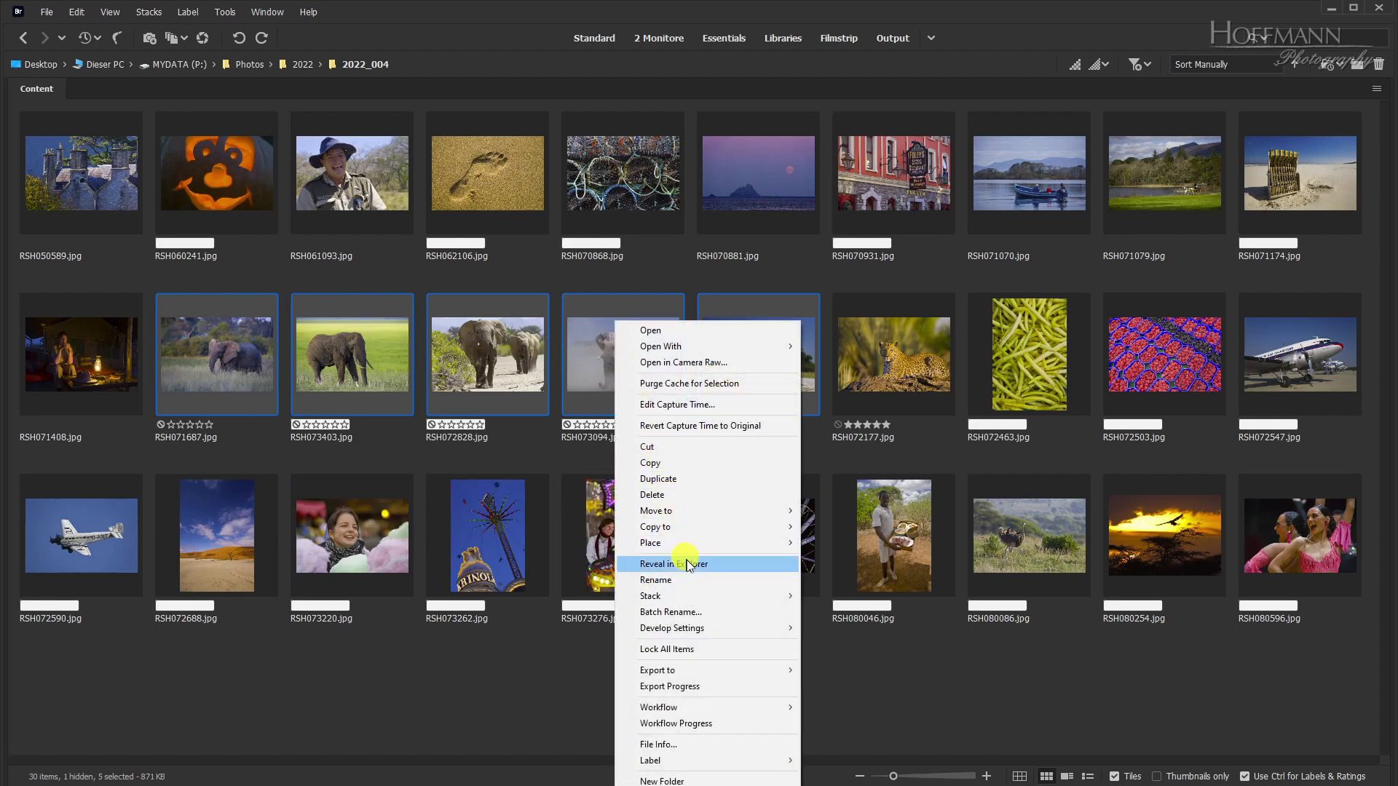
{"action": "left_click", "coordinate": [748, 746]}
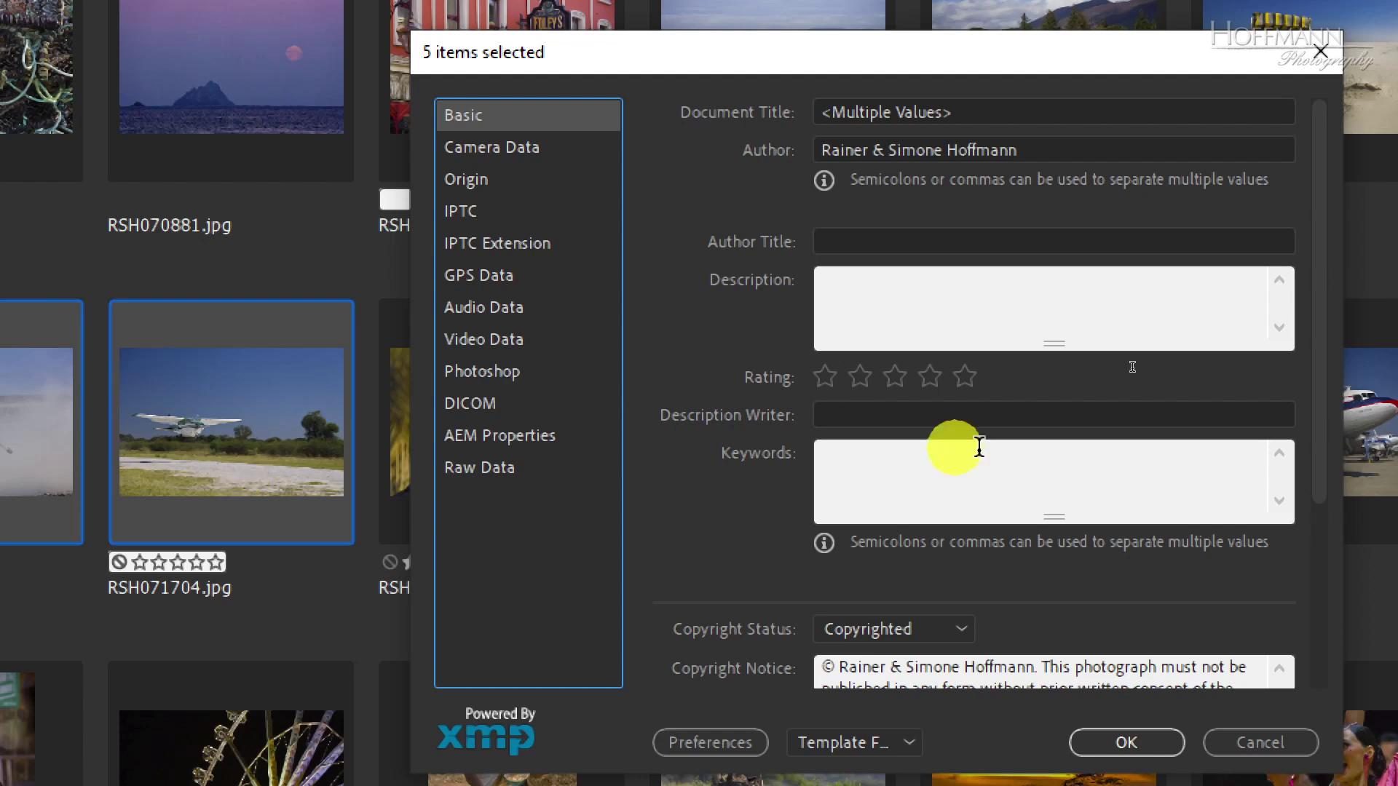
{"action": "left_click", "coordinate": [852, 463]}
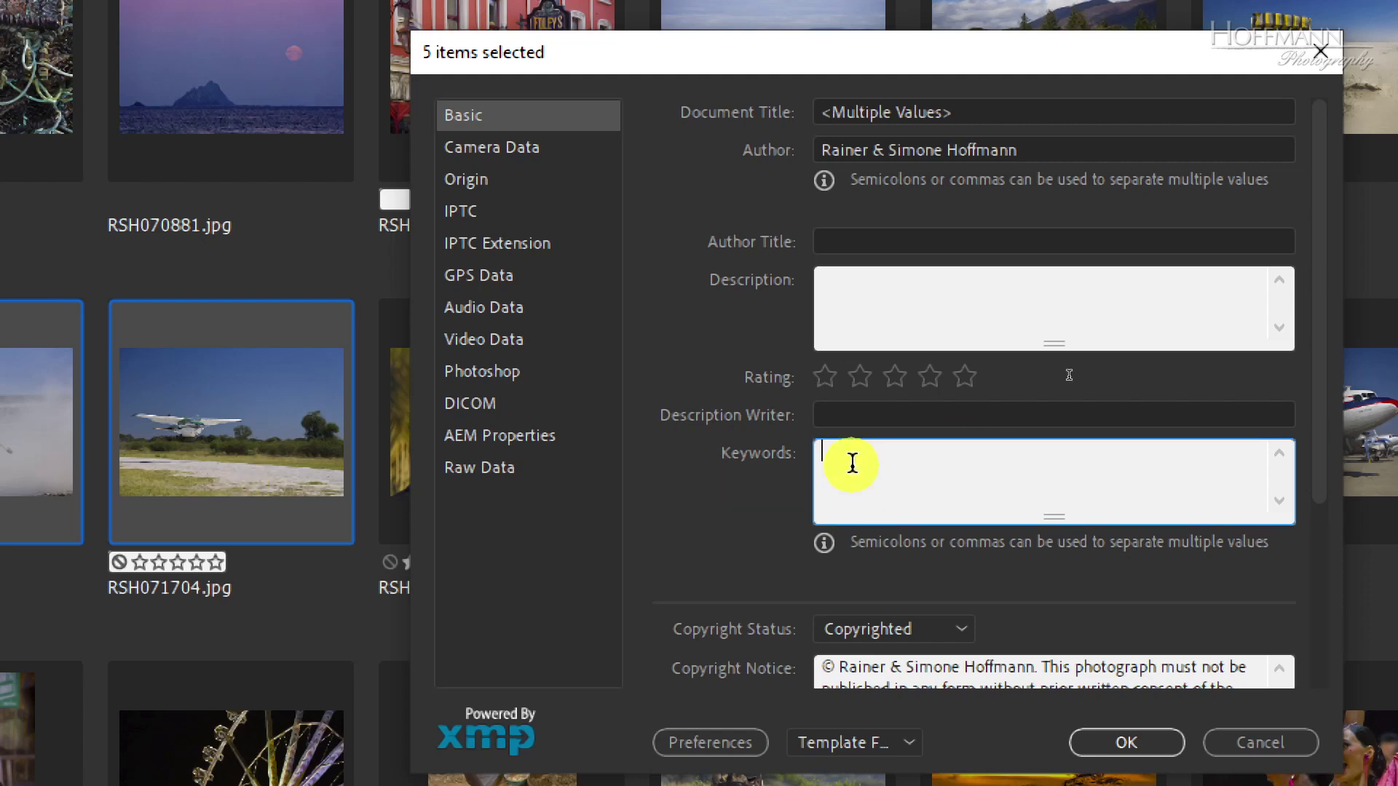
{"action": "type", "text": "Africa"}
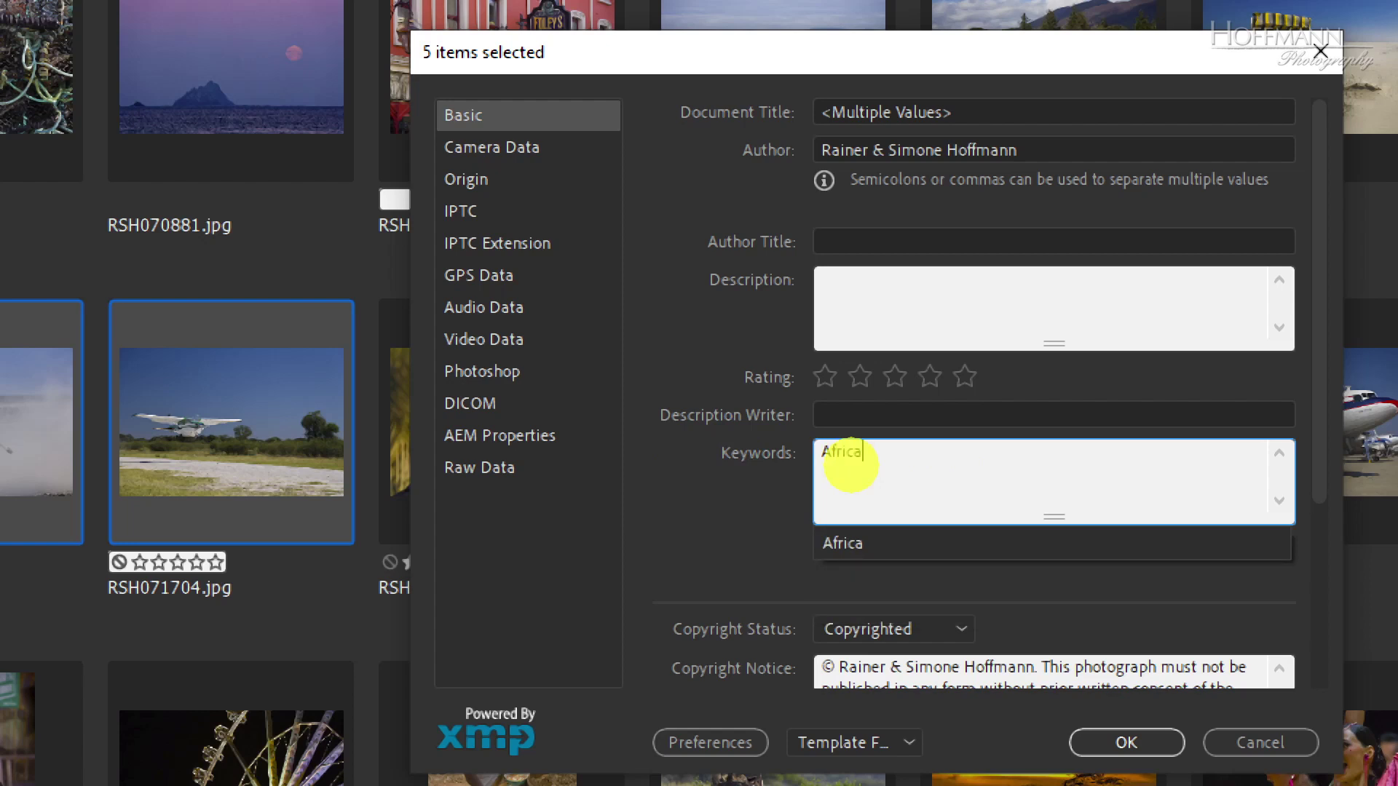
{"action": "type", "text": ","}
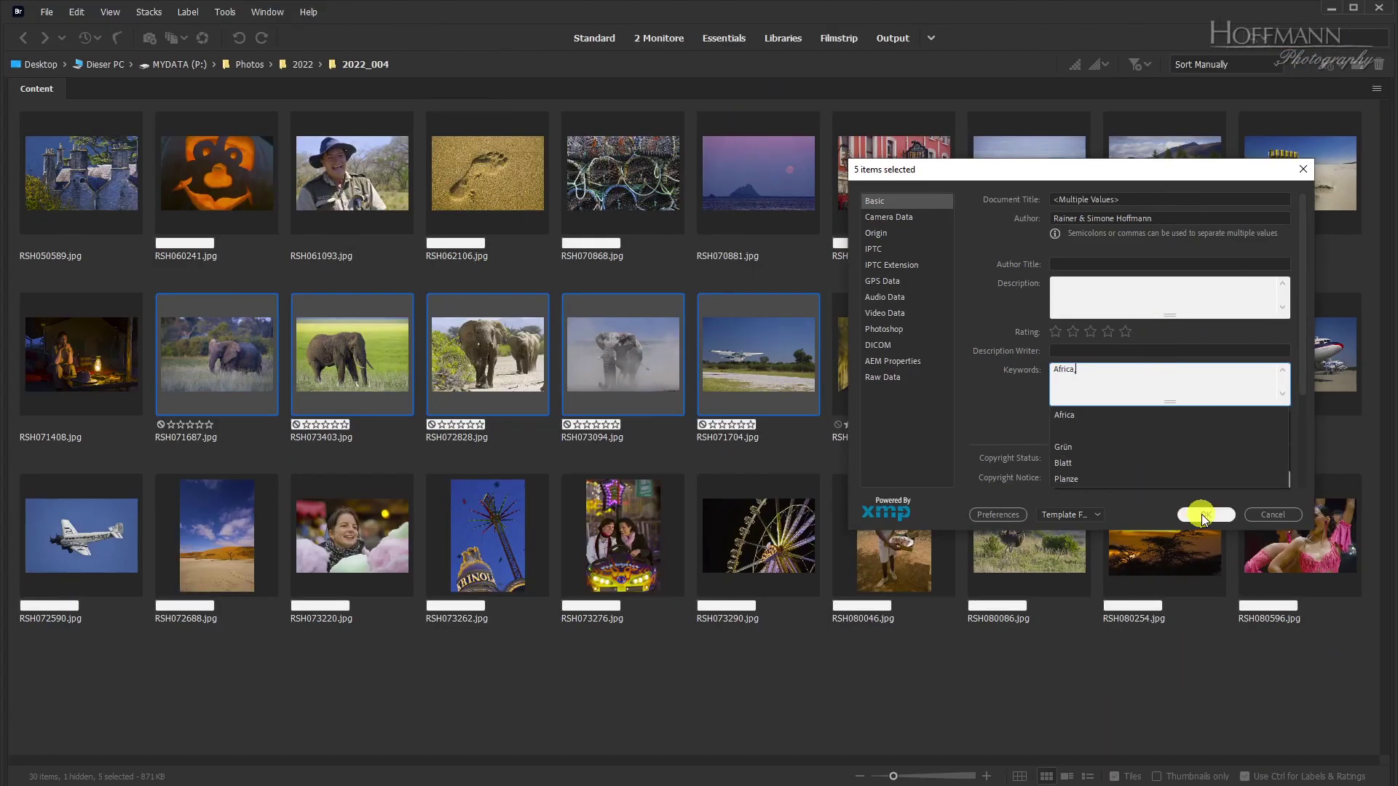
{"action": "left_click", "coordinate": [1203, 515]}
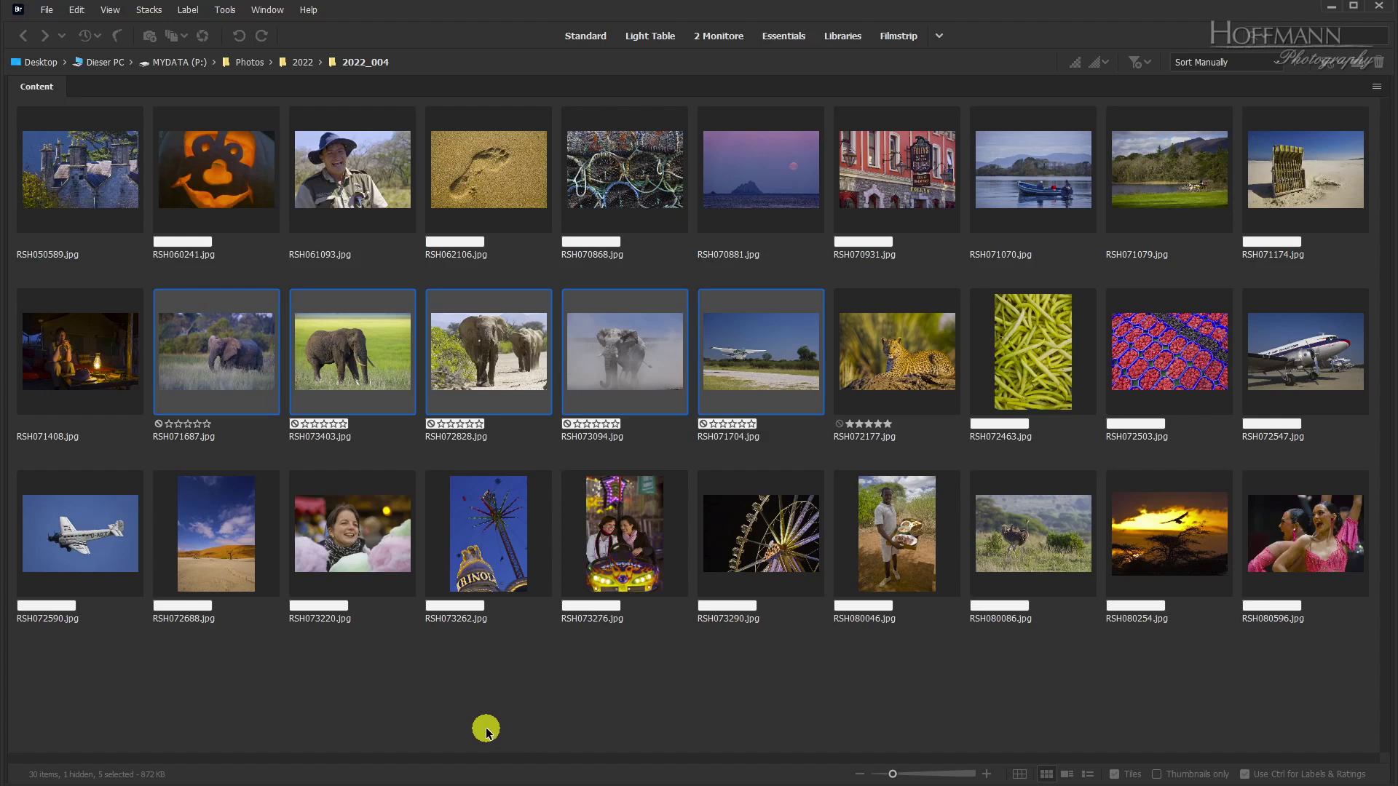
For the four elephant photos RSH071687.jpg through RSH073094.jpg, add elephant after Africa in the file info keywords
{"action": "left_click", "coordinate": [234, 677]}
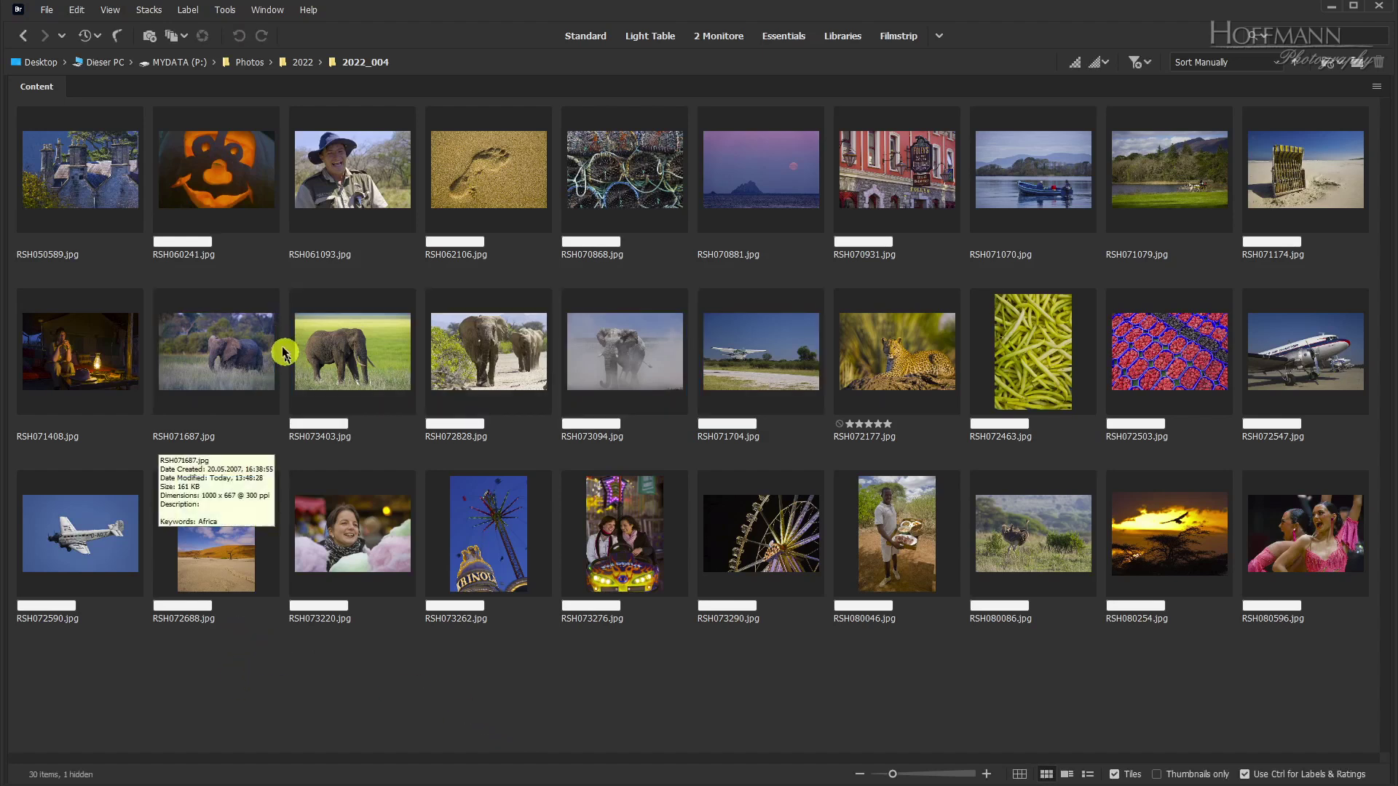
{"action": "left_click", "coordinate": [238, 337]}
{"action": "mouse_move", "coordinate": [629, 363]}
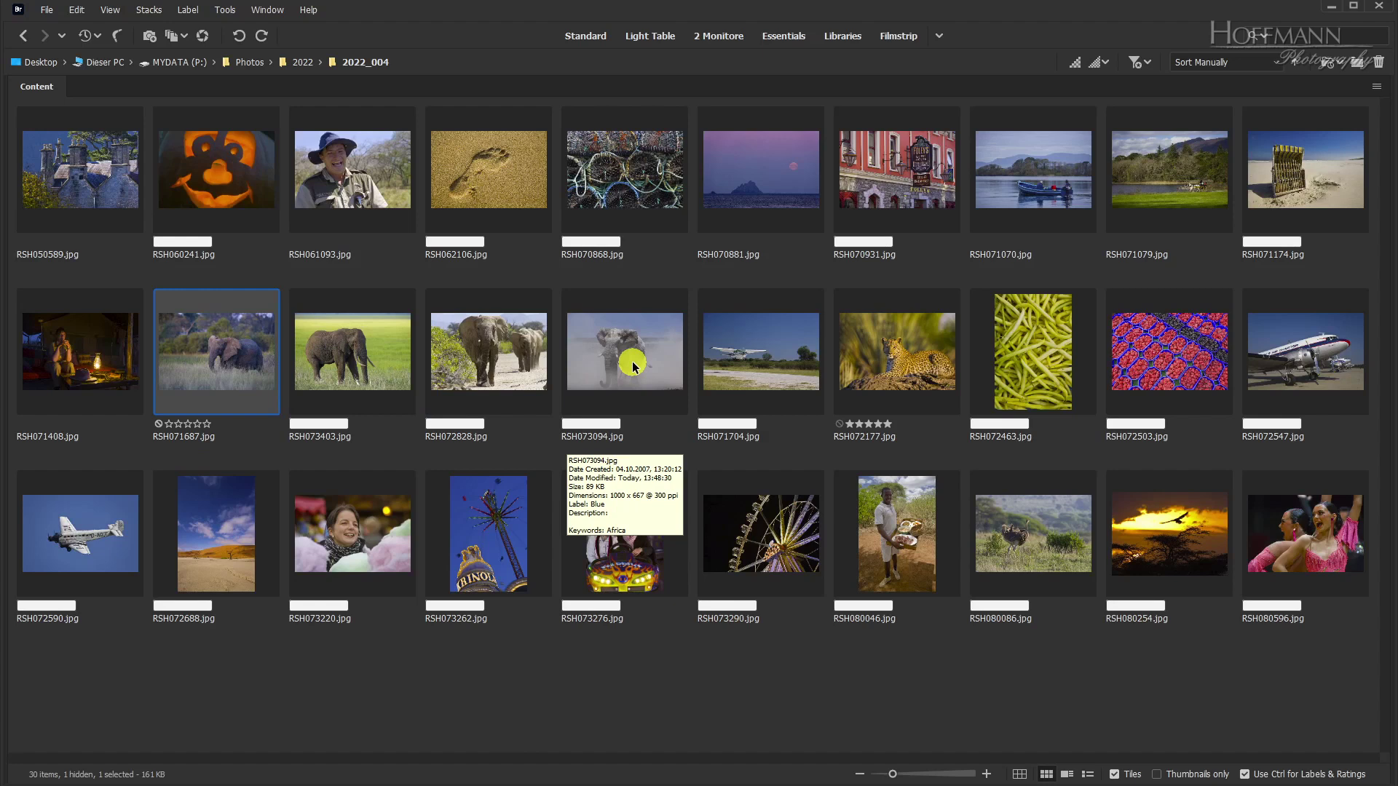
{"action": "left_click", "coordinate": [632, 366], "text": "shift"}
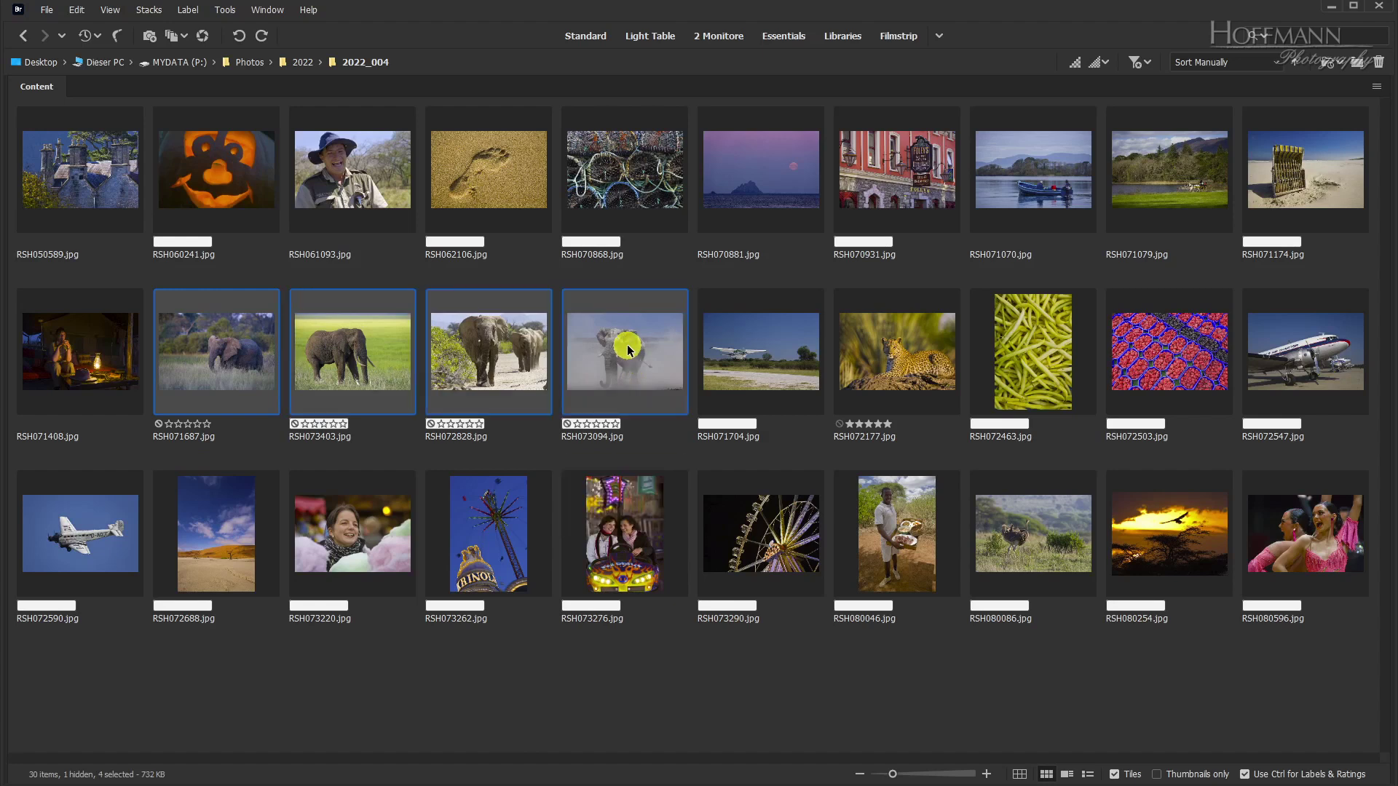
{"action": "right_click", "coordinate": [630, 350]}
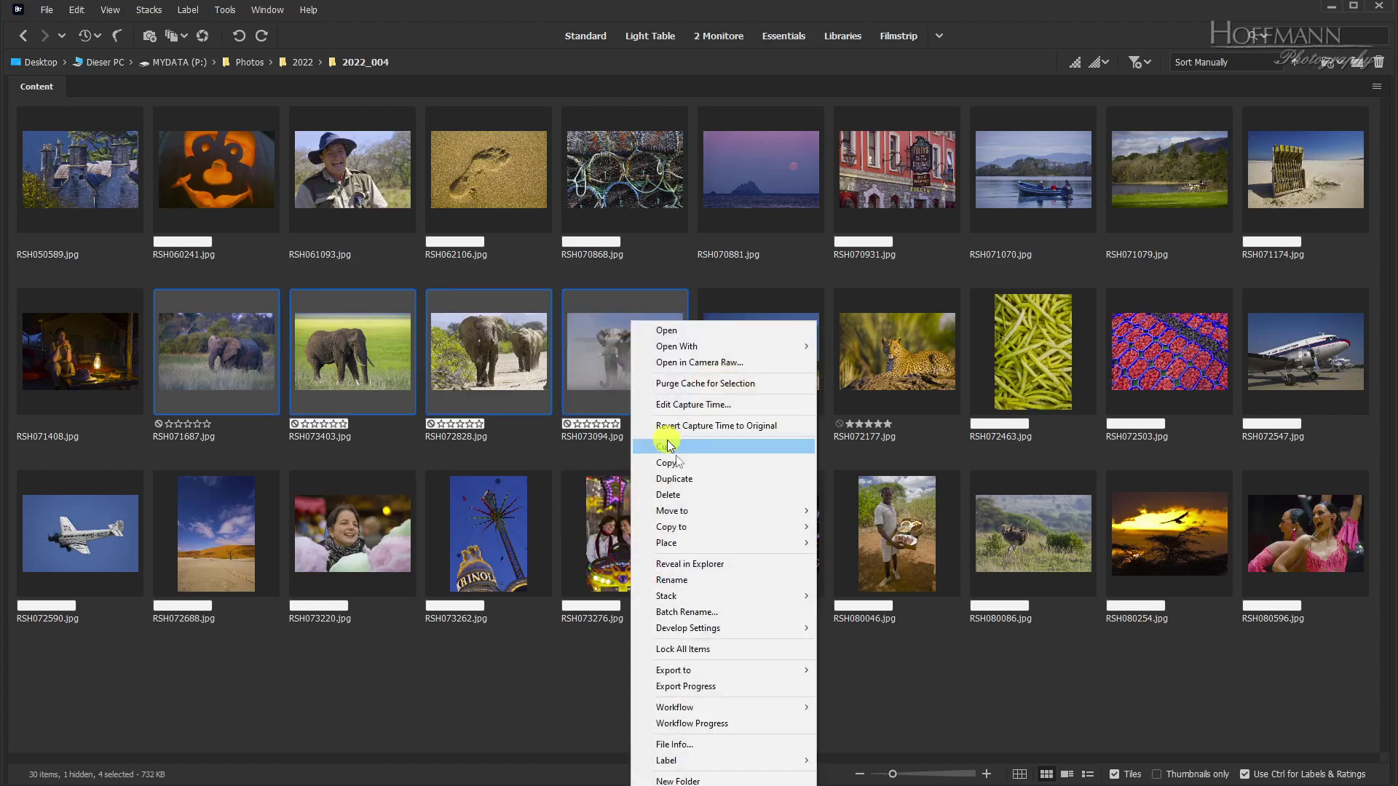
{"action": "left_click", "coordinate": [710, 745]}
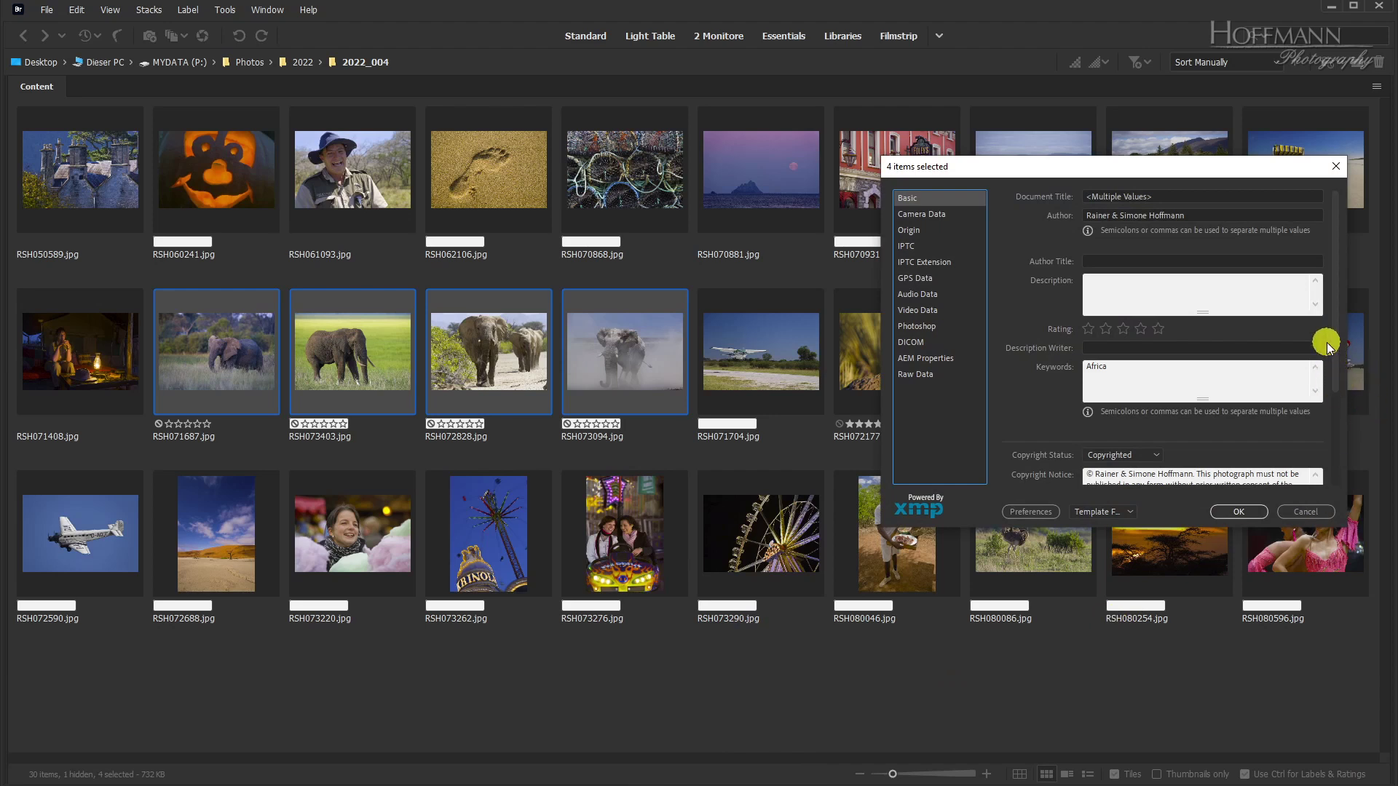
{"action": "left_click", "coordinate": [1156, 368]}
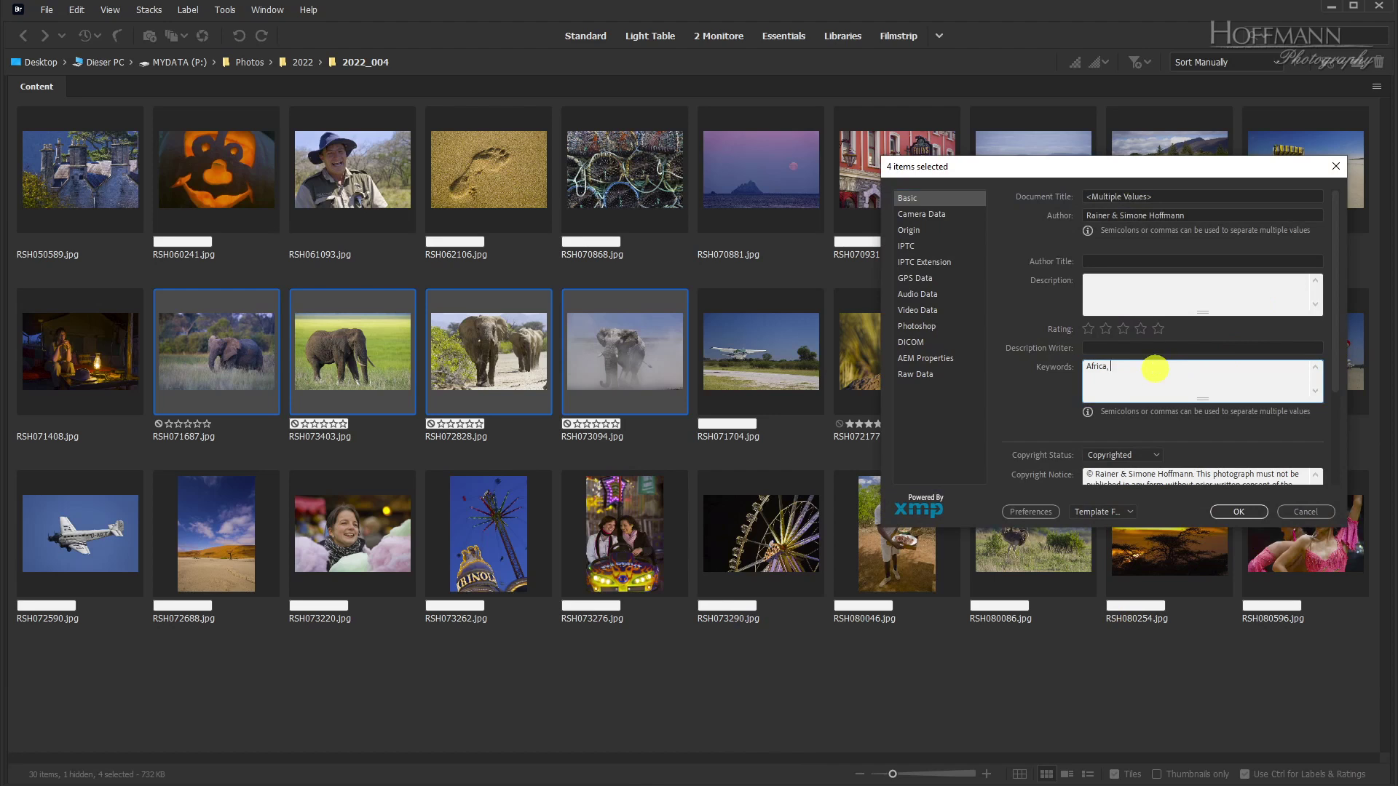
{"action": "type", "text": "Africa, elp"}
{"action": "key", "text": "BackSpace"}
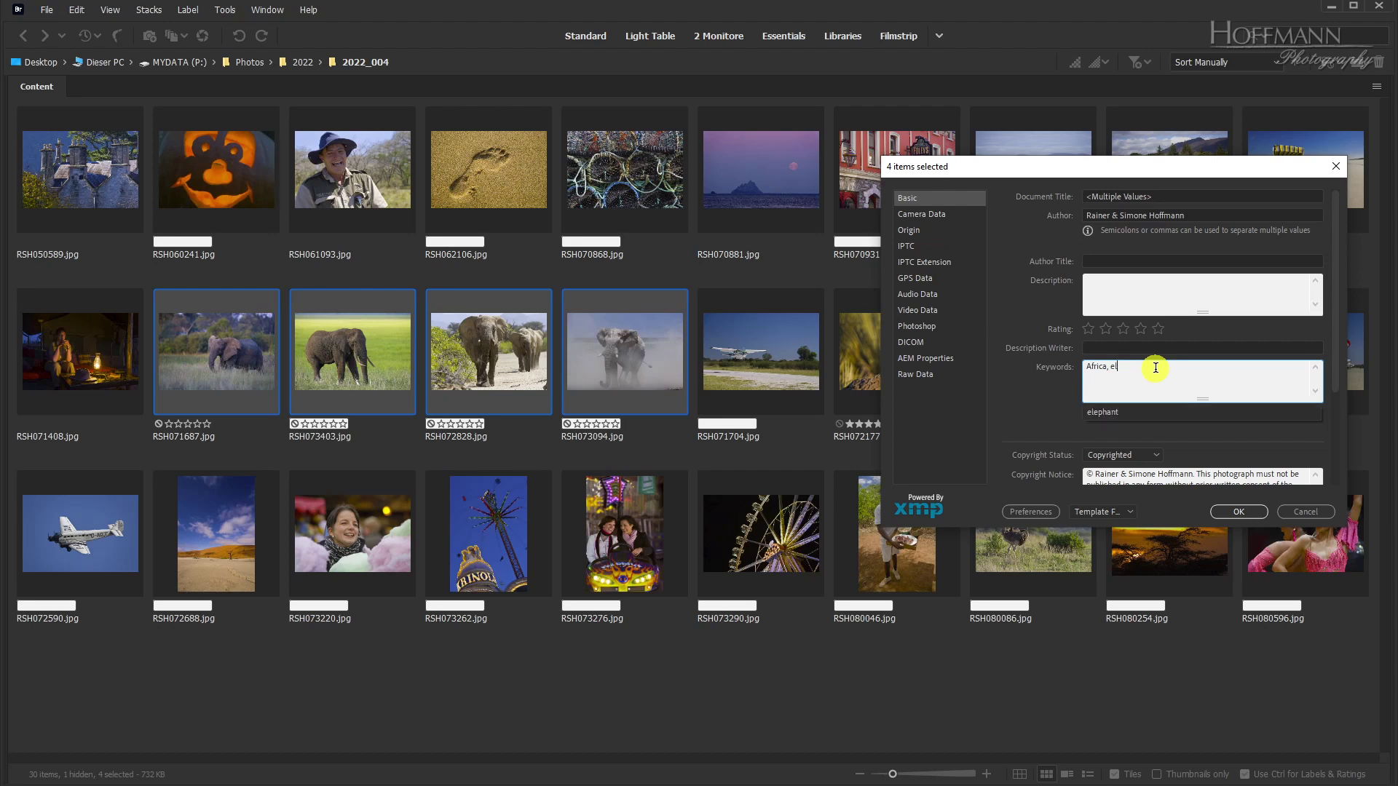
{"action": "type", "text": "ephant"}
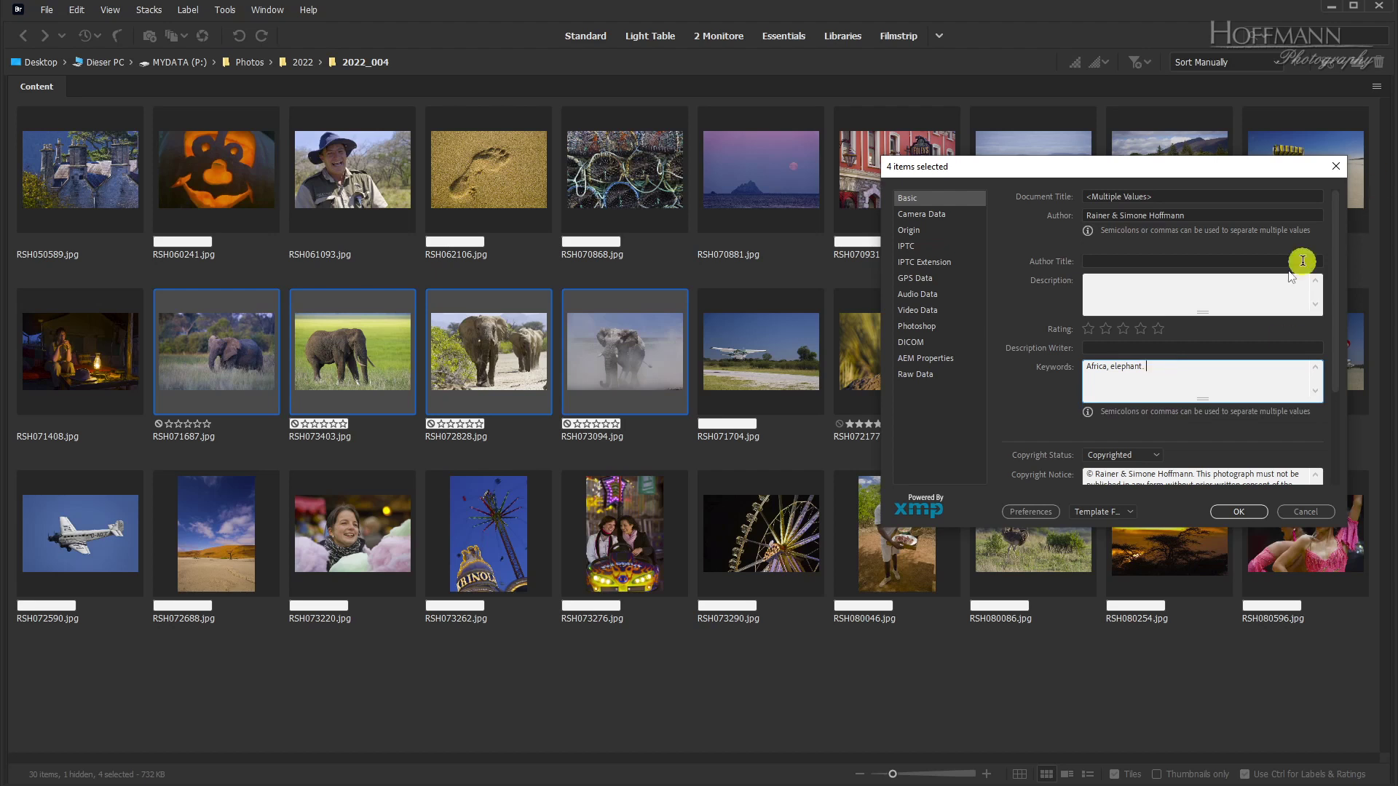
Append the keywords outdoors and daylight for the selected elephant photos and apply the file info
{"action": "key", "text": "BackSpace"}
{"action": "type", "text": ", "}
{"action": "type", "text": "ou"}
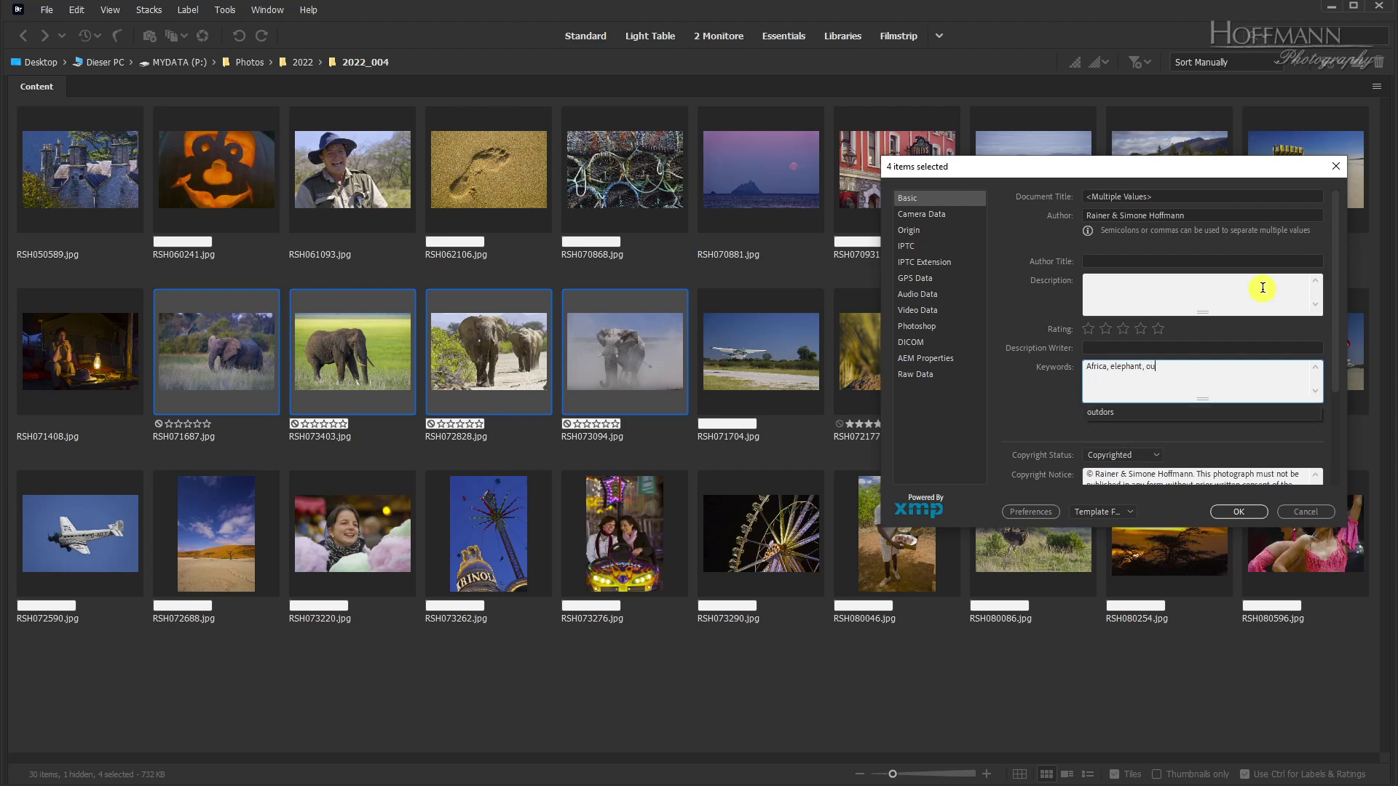
{"action": "type", "text": "tdoor"}
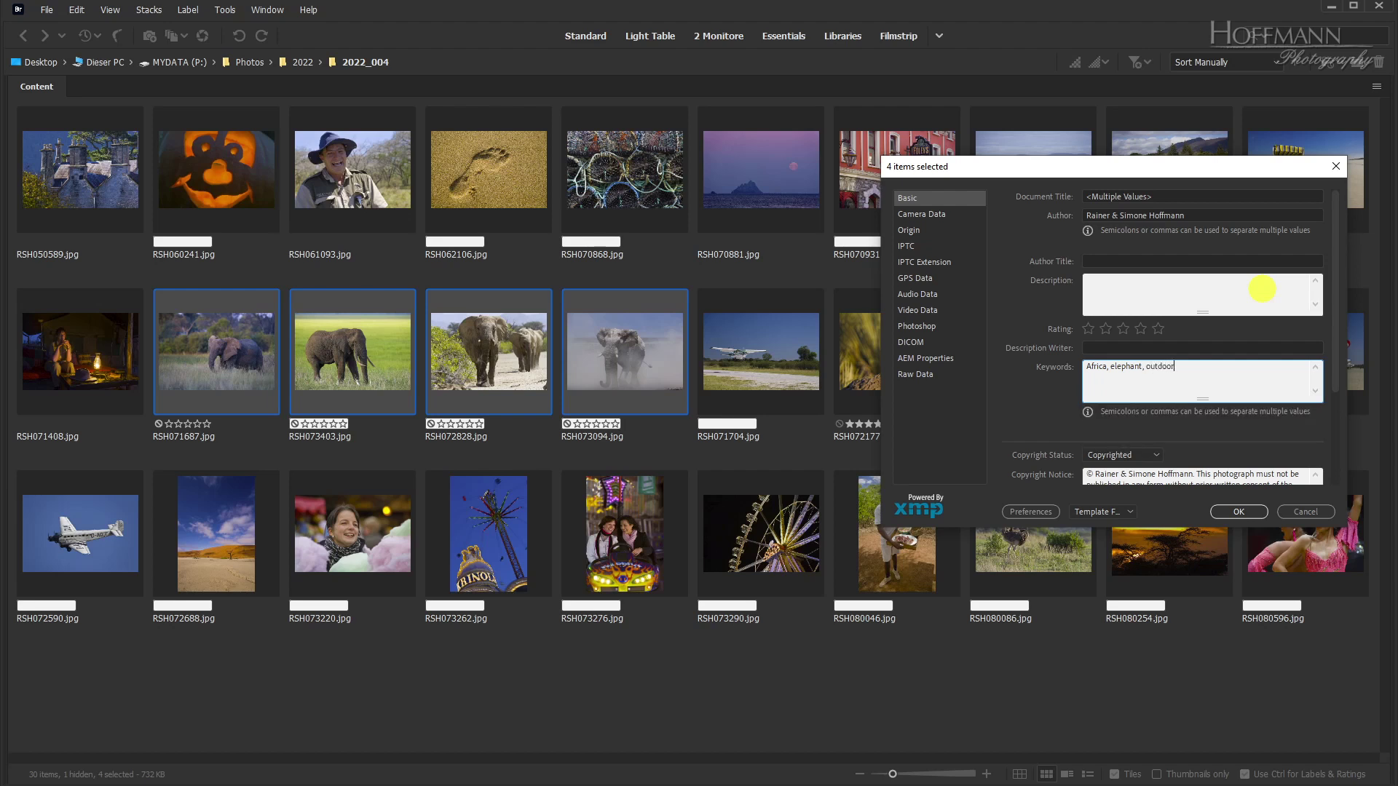
{"action": "type", "text": "s, d"}
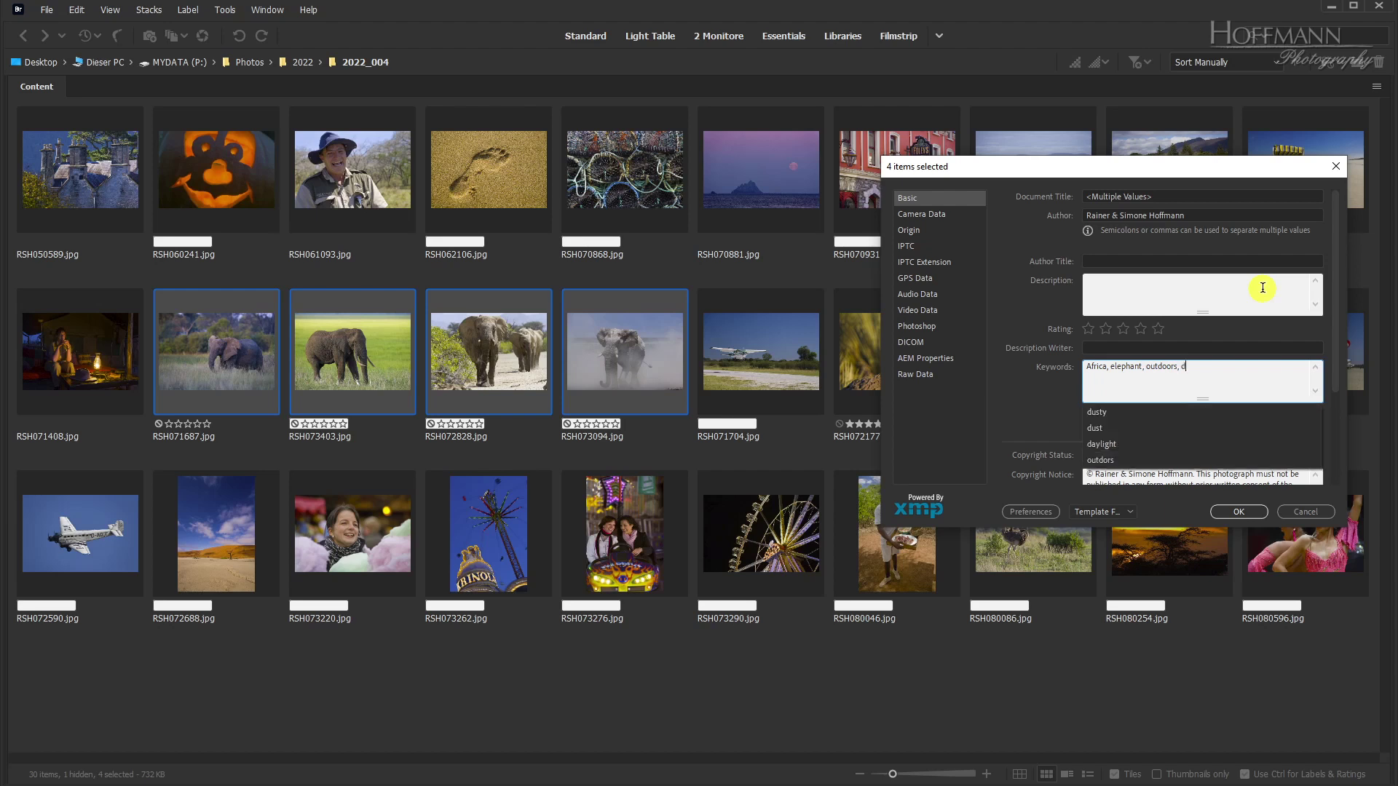
{"action": "type", "text": "aylight"}
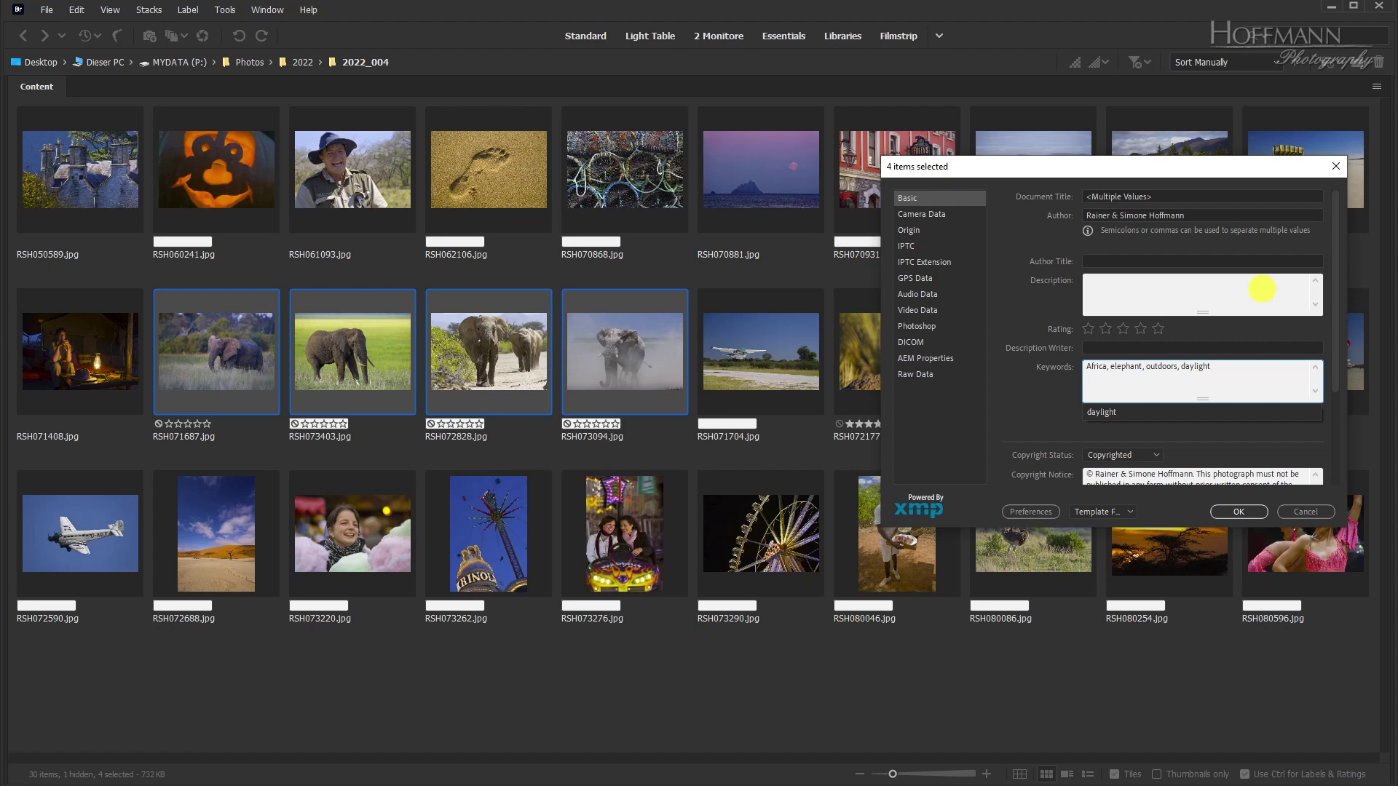
{"action": "left_click", "coordinate": [1252, 511]}
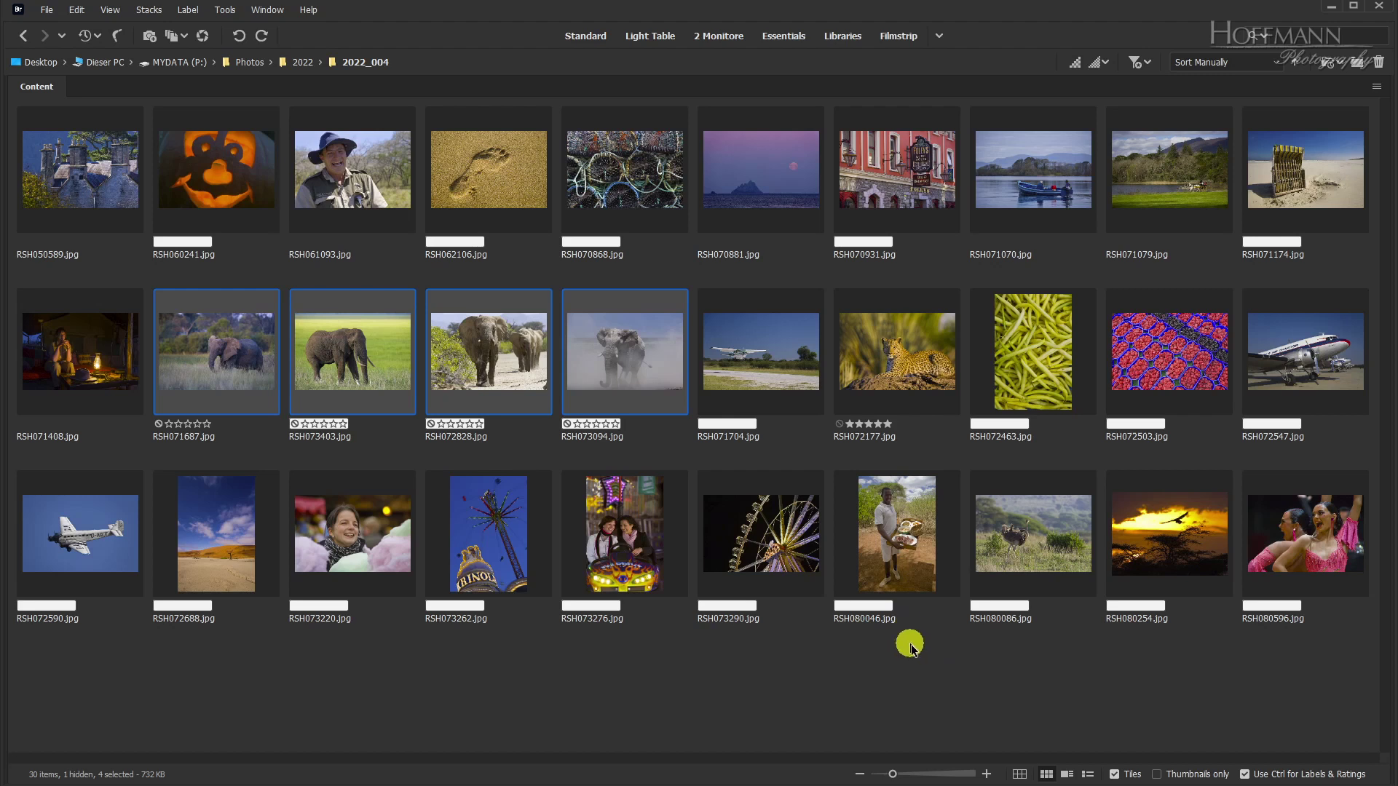
Add the keyword Botsuana to the file info of only the photos RSH071687.jpg and RSH071704.jpg
{"action": "left_click", "coordinate": [772, 346]}
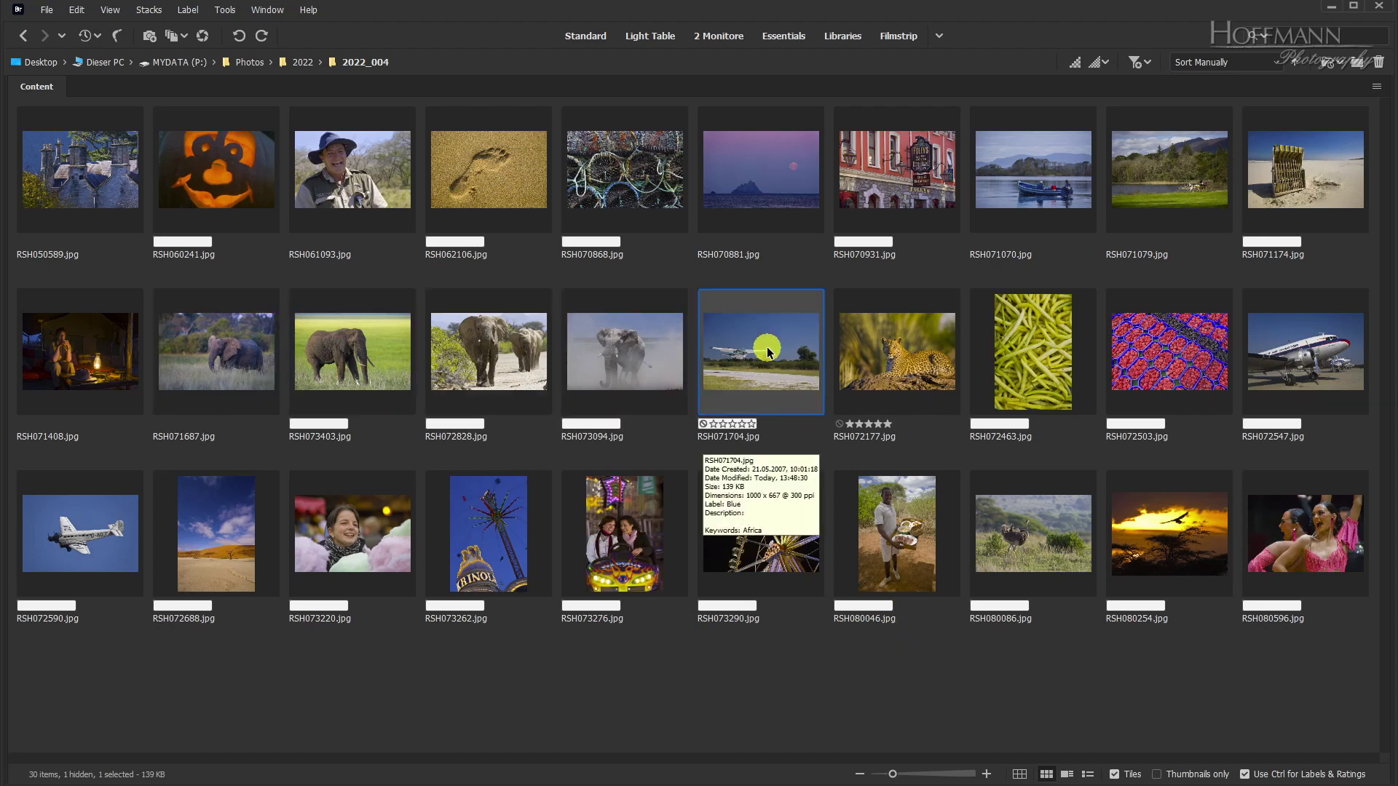
{"action": "left_click", "coordinate": [244, 355], "text": "shift"}
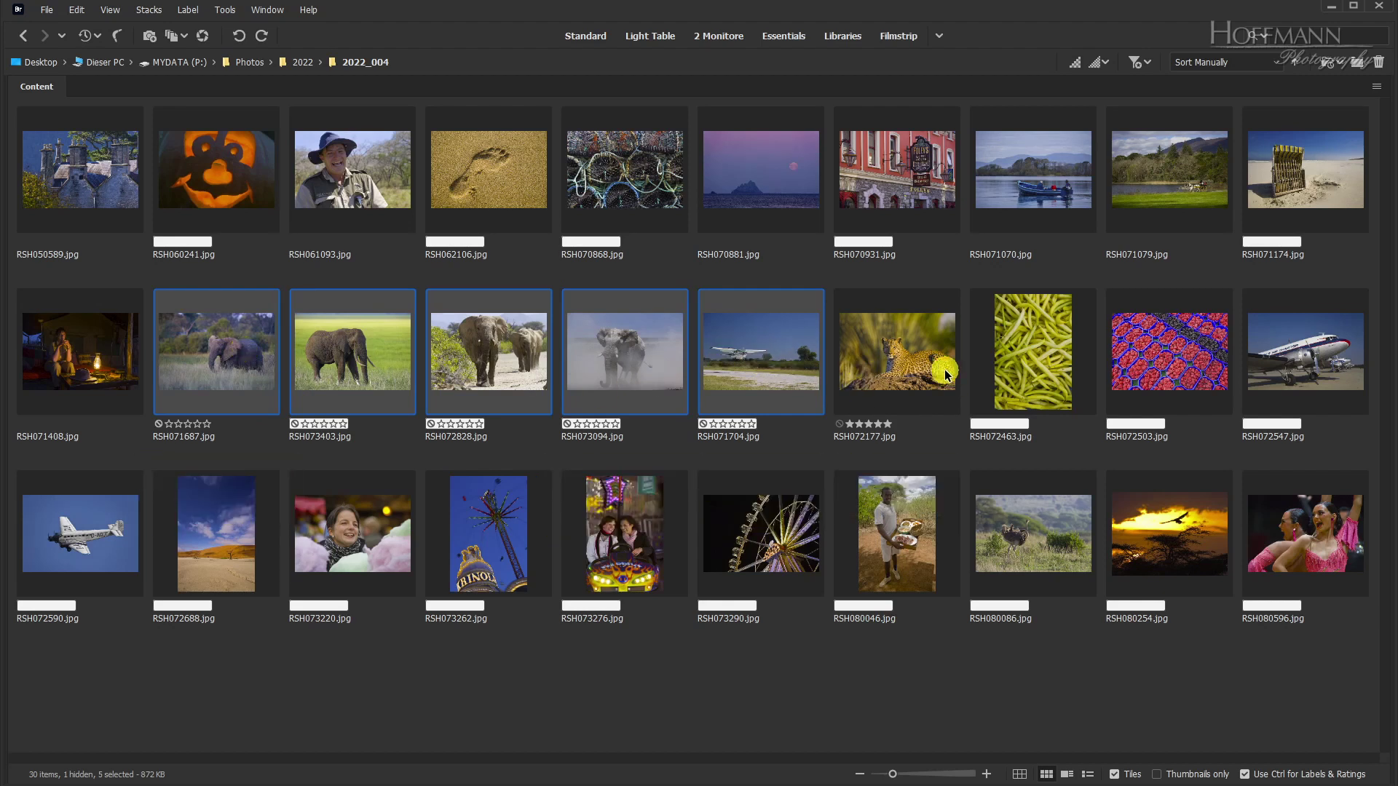
{"action": "left_click", "coordinate": [753, 359]}
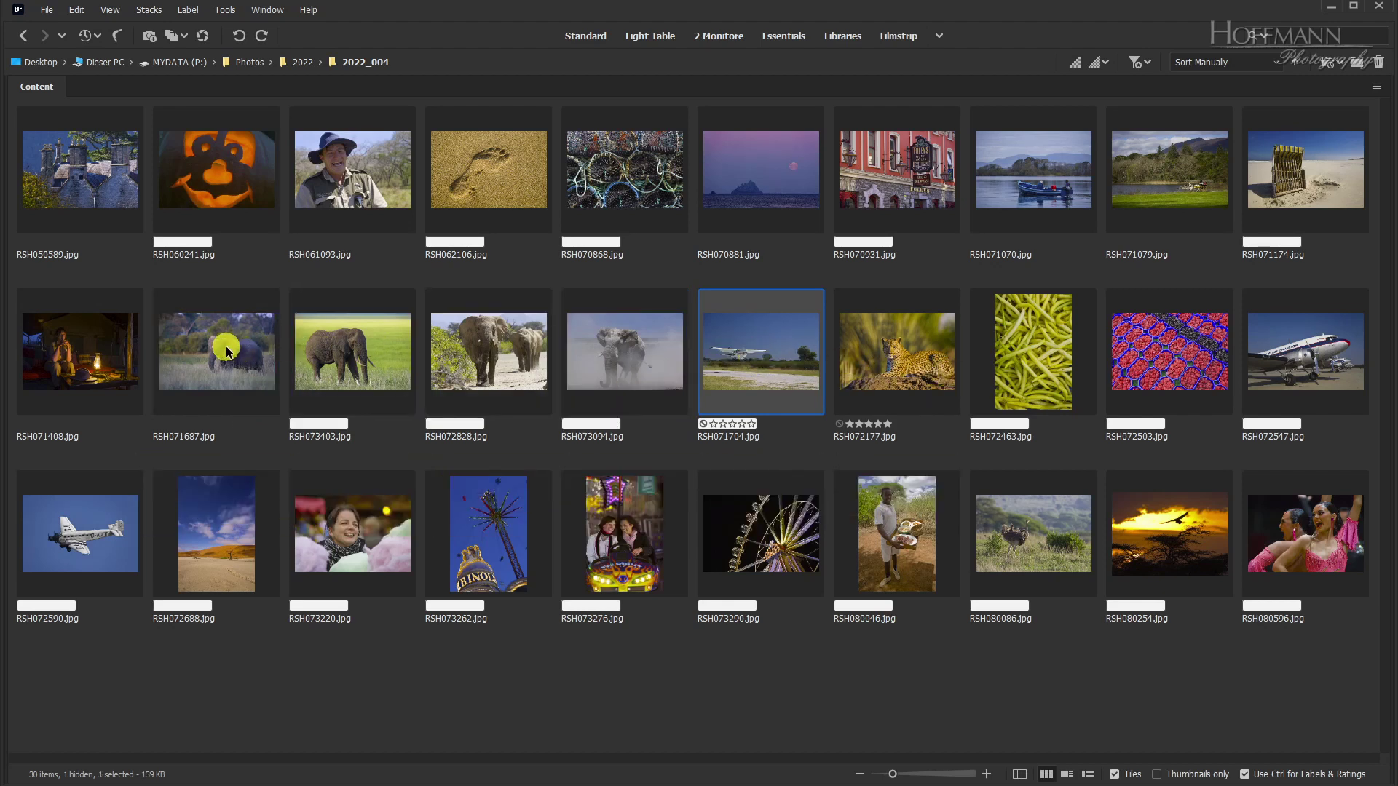
{"action": "left_click", "coordinate": [227, 352], "text": "ctrl"}
{"action": "right_click", "coordinate": [772, 361]}
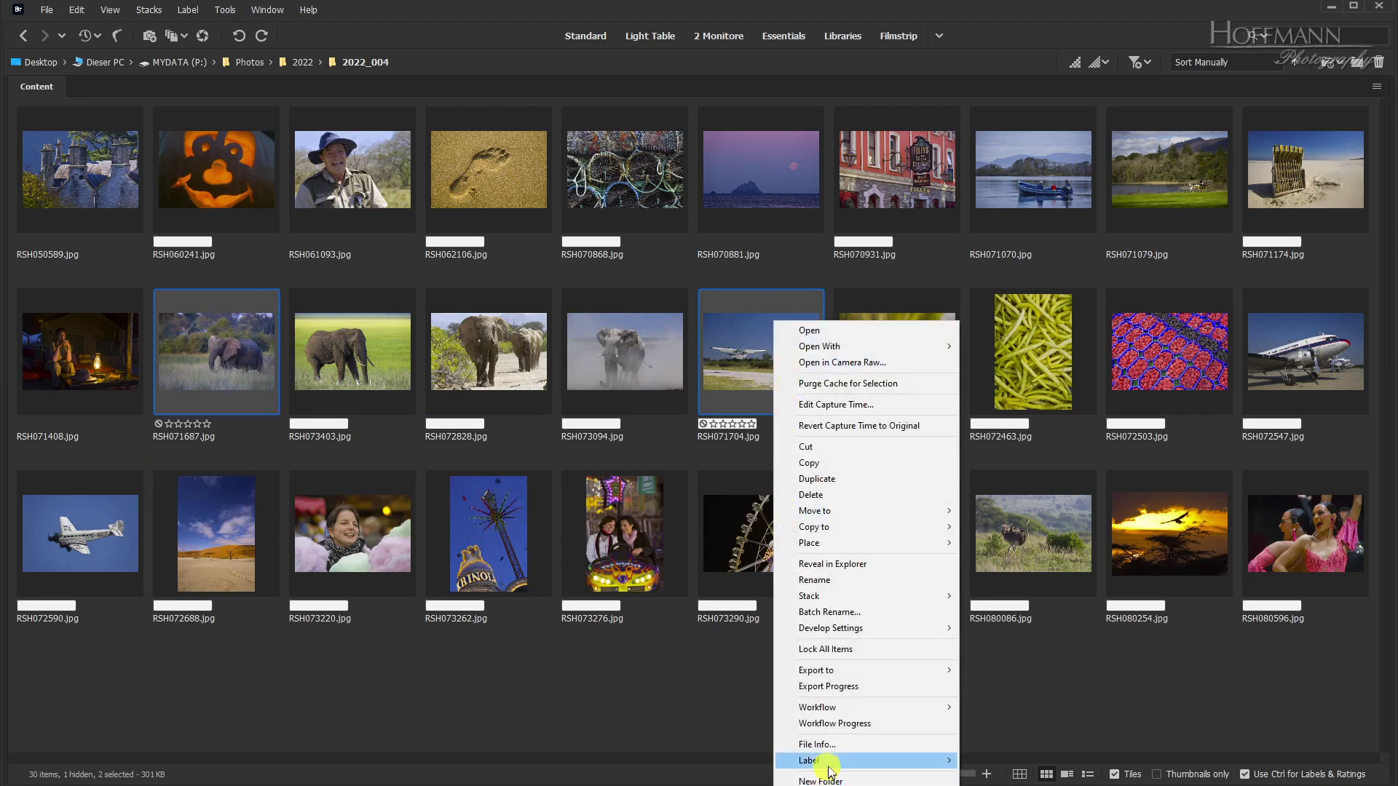
{"action": "left_click", "coordinate": [834, 745]}
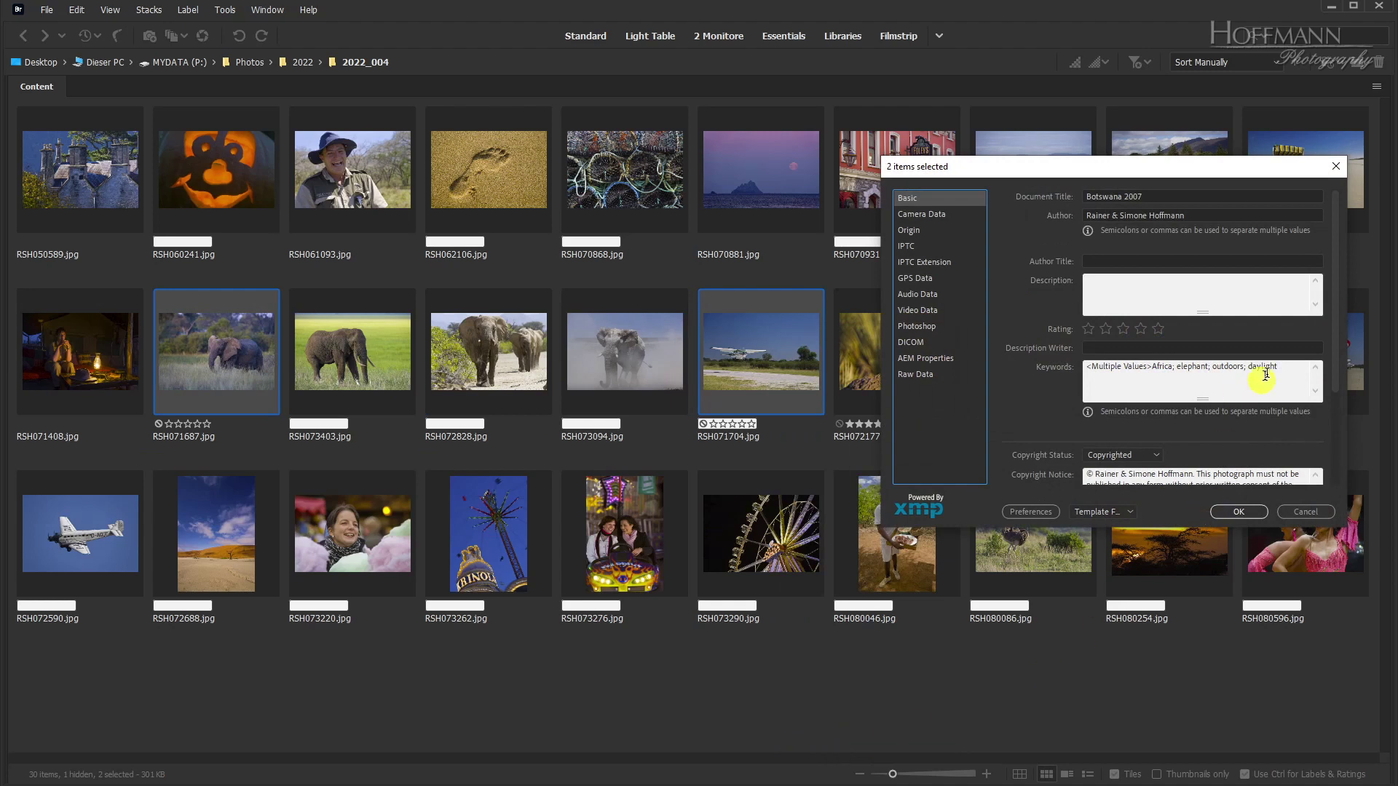
{"action": "left_click", "coordinate": [1288, 358]}
{"action": "left_click", "coordinate": [1242, 368]}
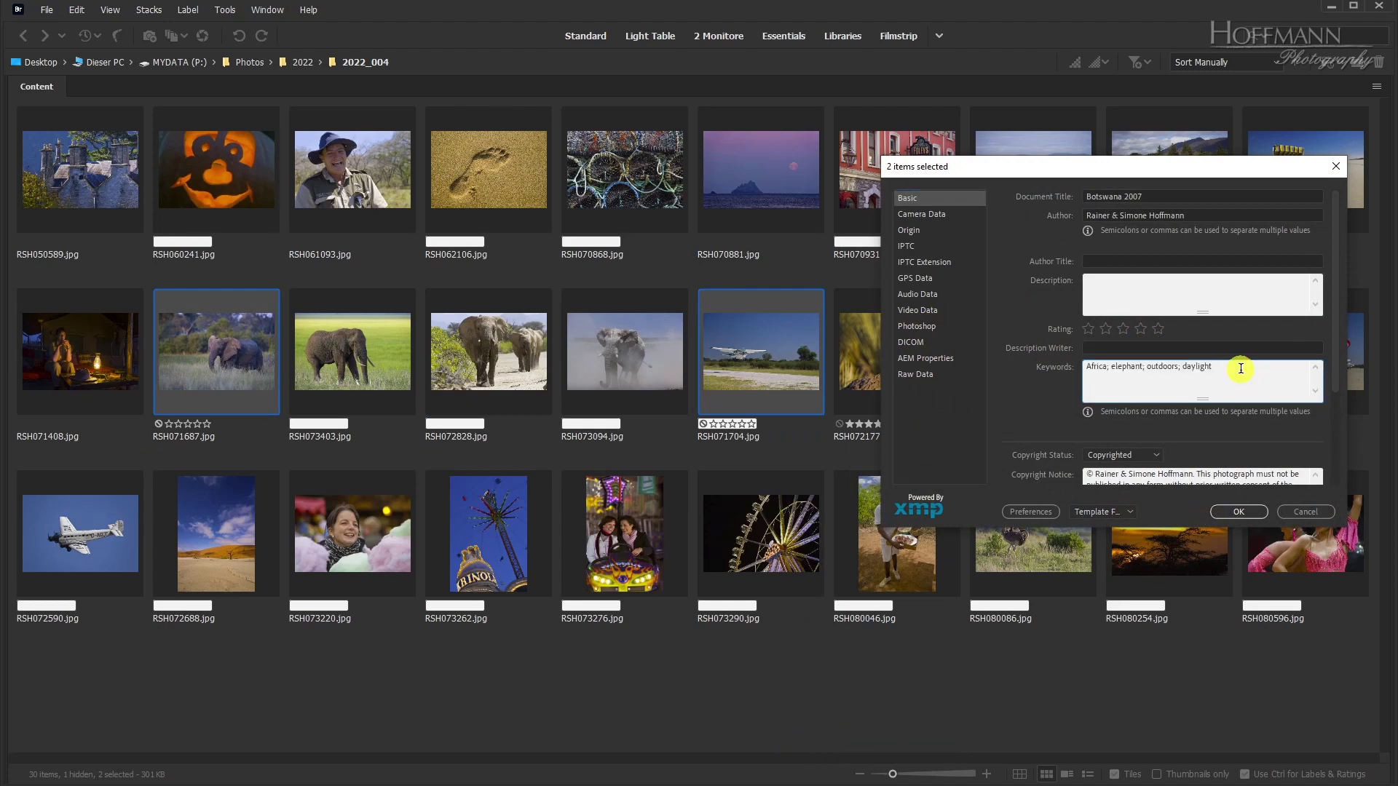
{"action": "type", "text": ", Botsuana"}
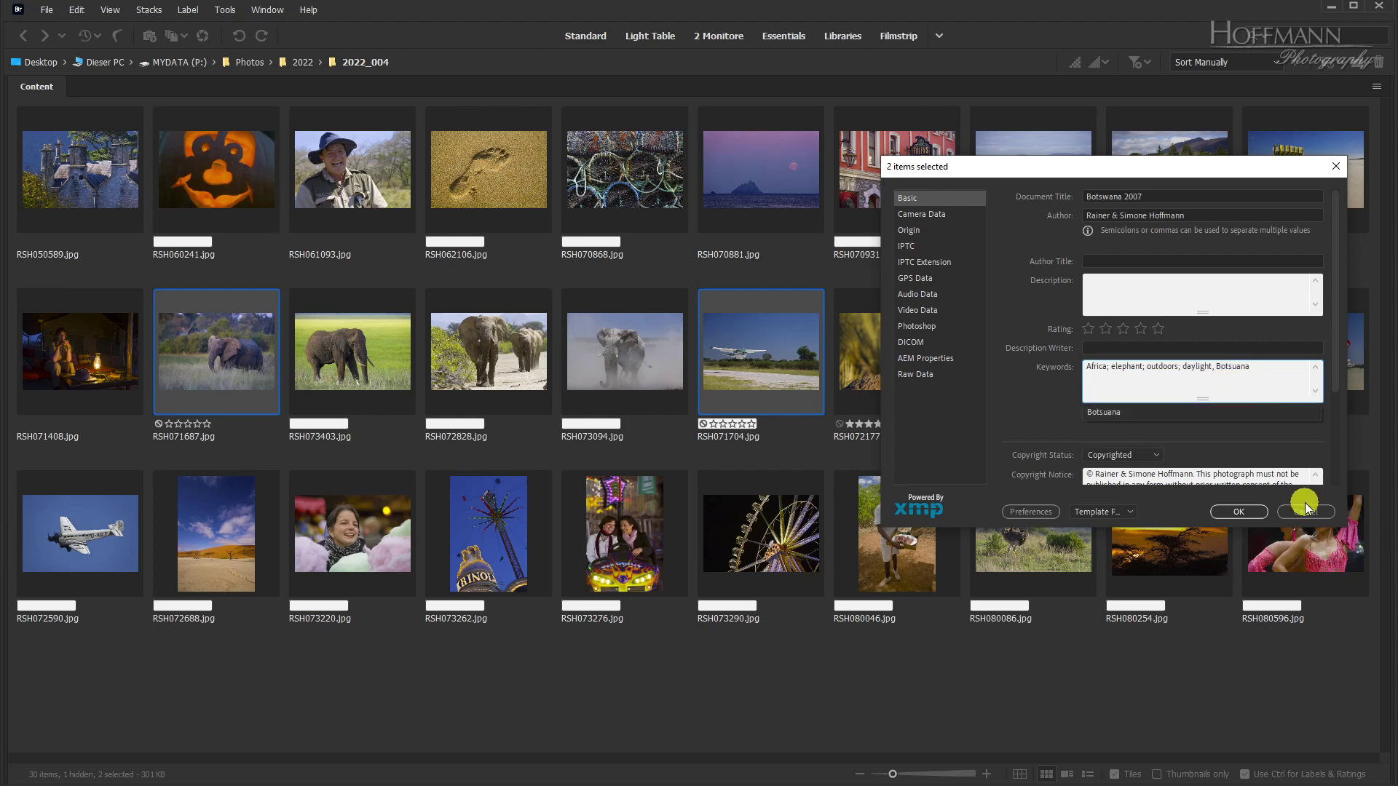
{"action": "left_click", "coordinate": [1248, 512]}
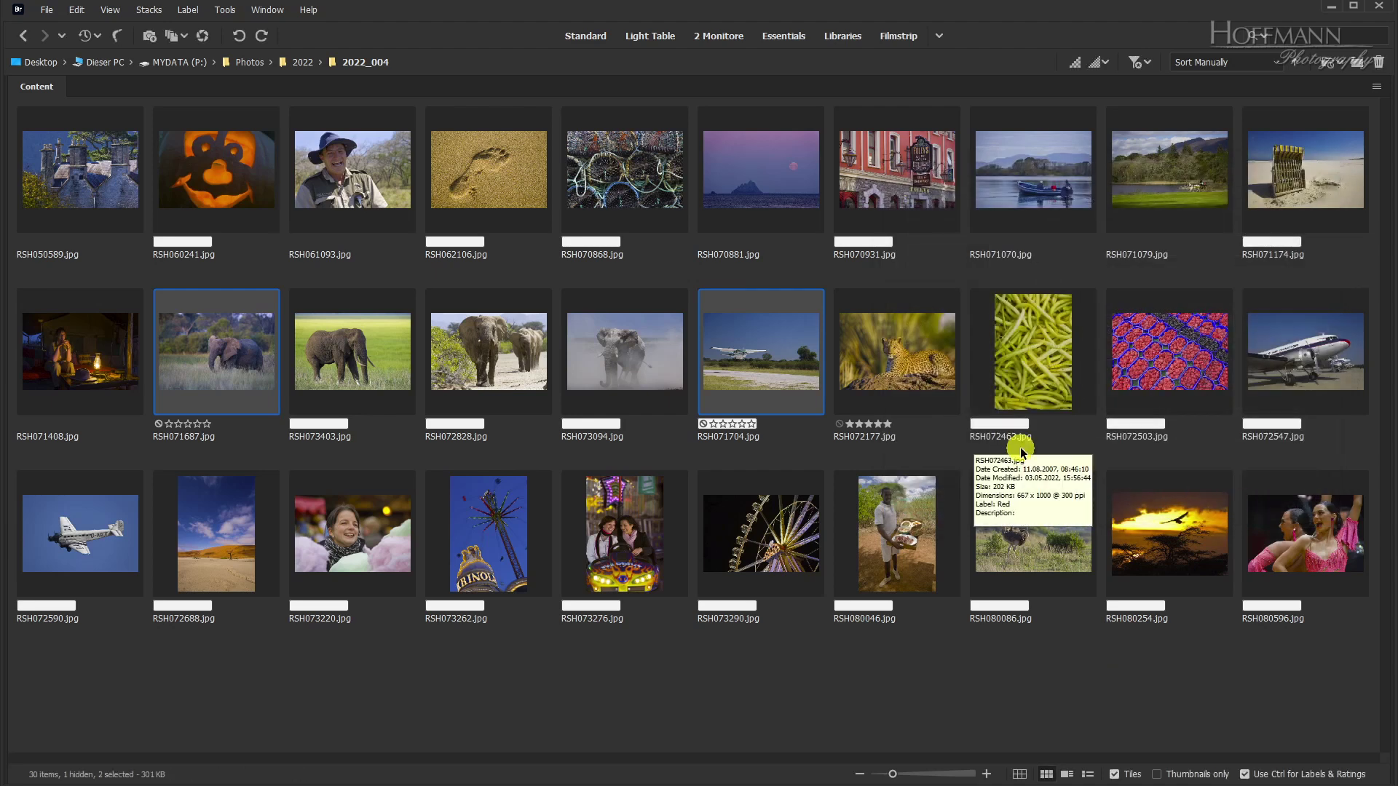
Append the keyword Namibia to the file info of the two elephant photos RSH072828.jpg and RSH073094.jpg
{"action": "left_click", "coordinate": [459, 357]}
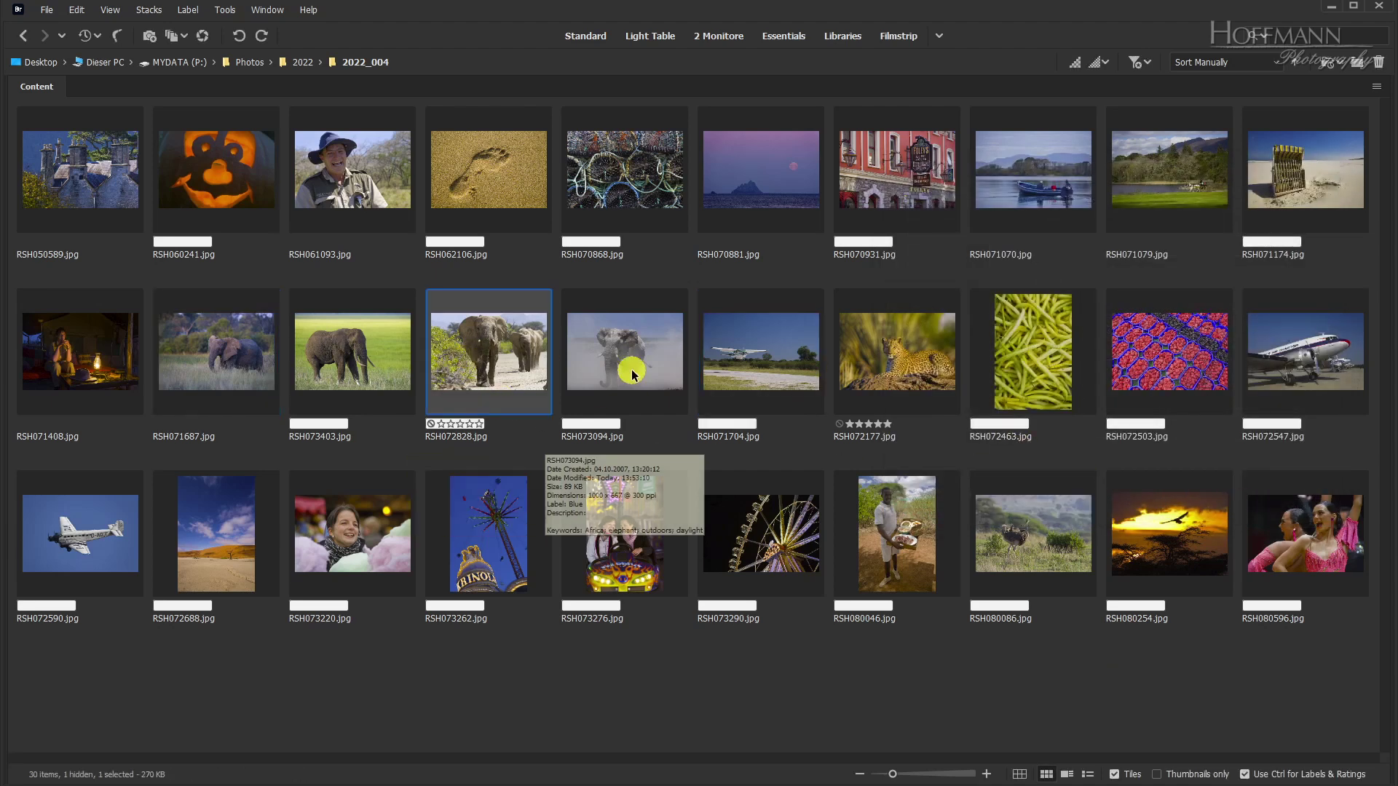
{"action": "left_click", "coordinate": [637, 361], "text": "ctrl"}
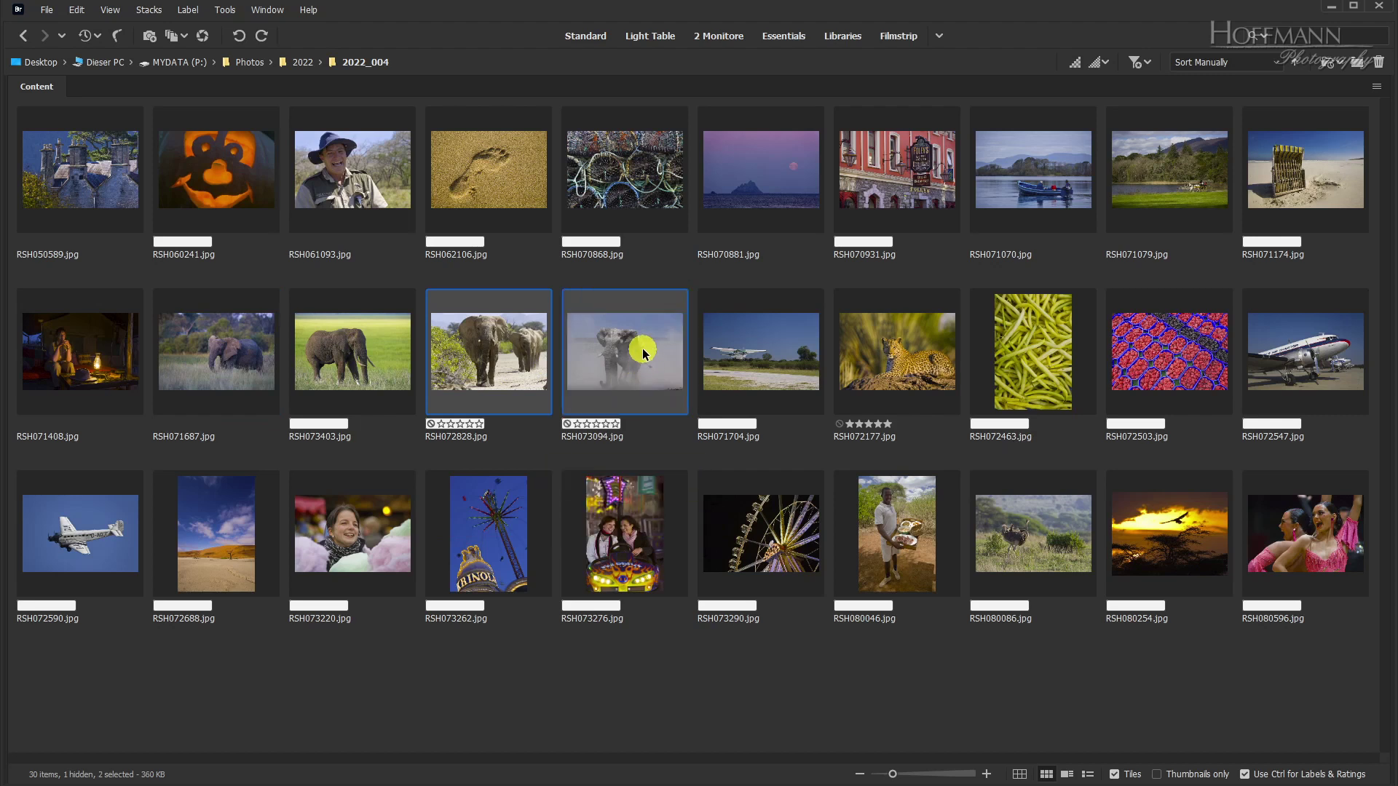
{"action": "right_click", "coordinate": [646, 364]}
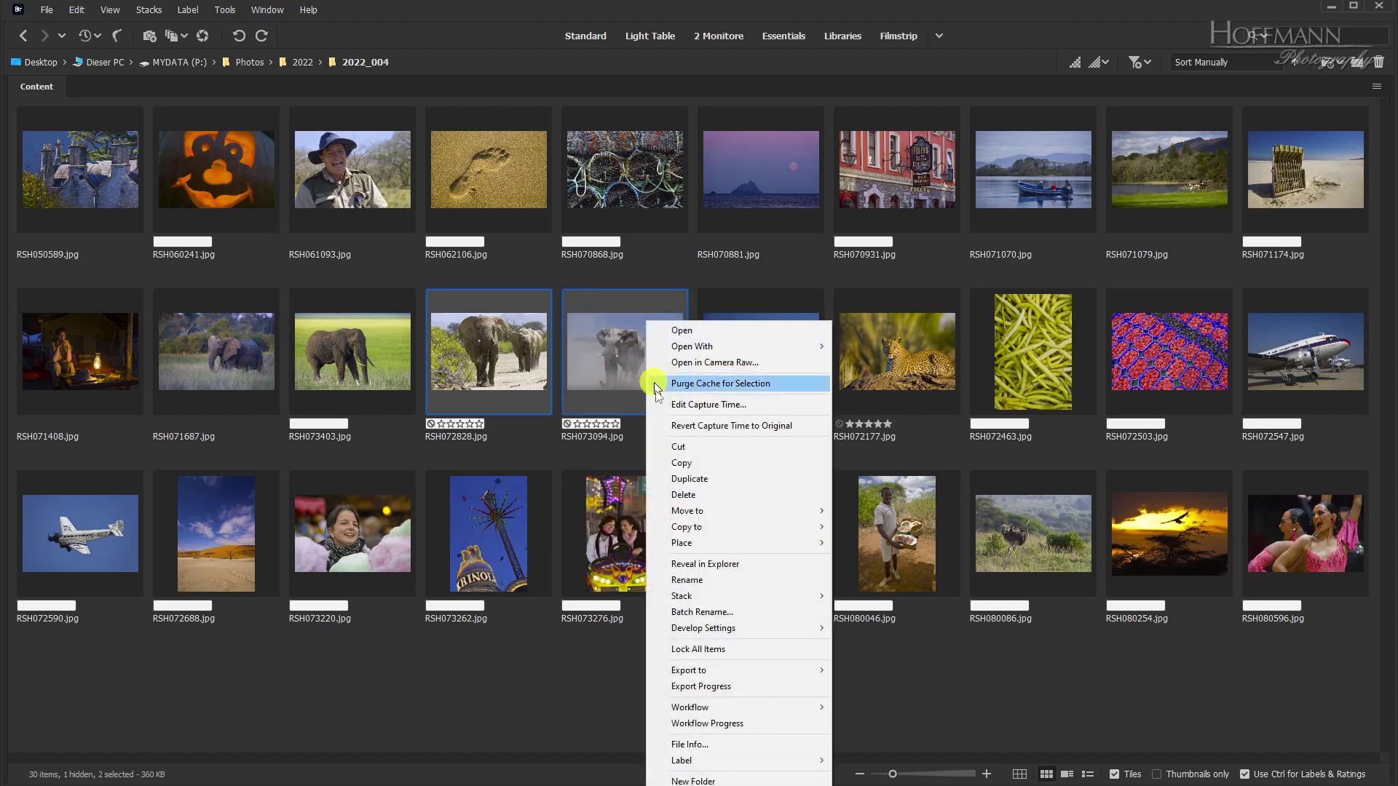
{"action": "left_click", "coordinate": [709, 750]}
{"action": "left_click", "coordinate": [1232, 366]}
{"action": "type", "text": "; elephant; outdoors; daylight"}
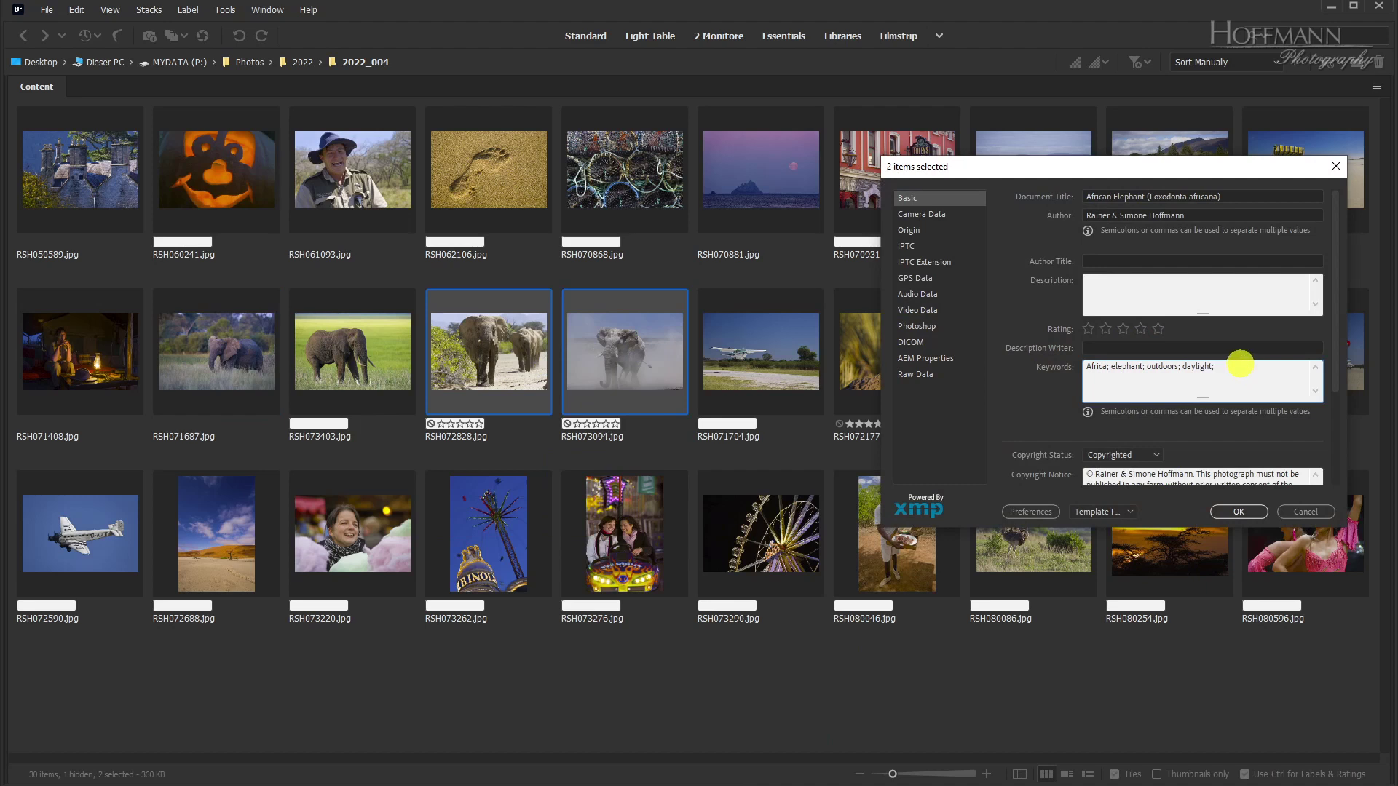
{"action": "type", "text": "Namibia"}
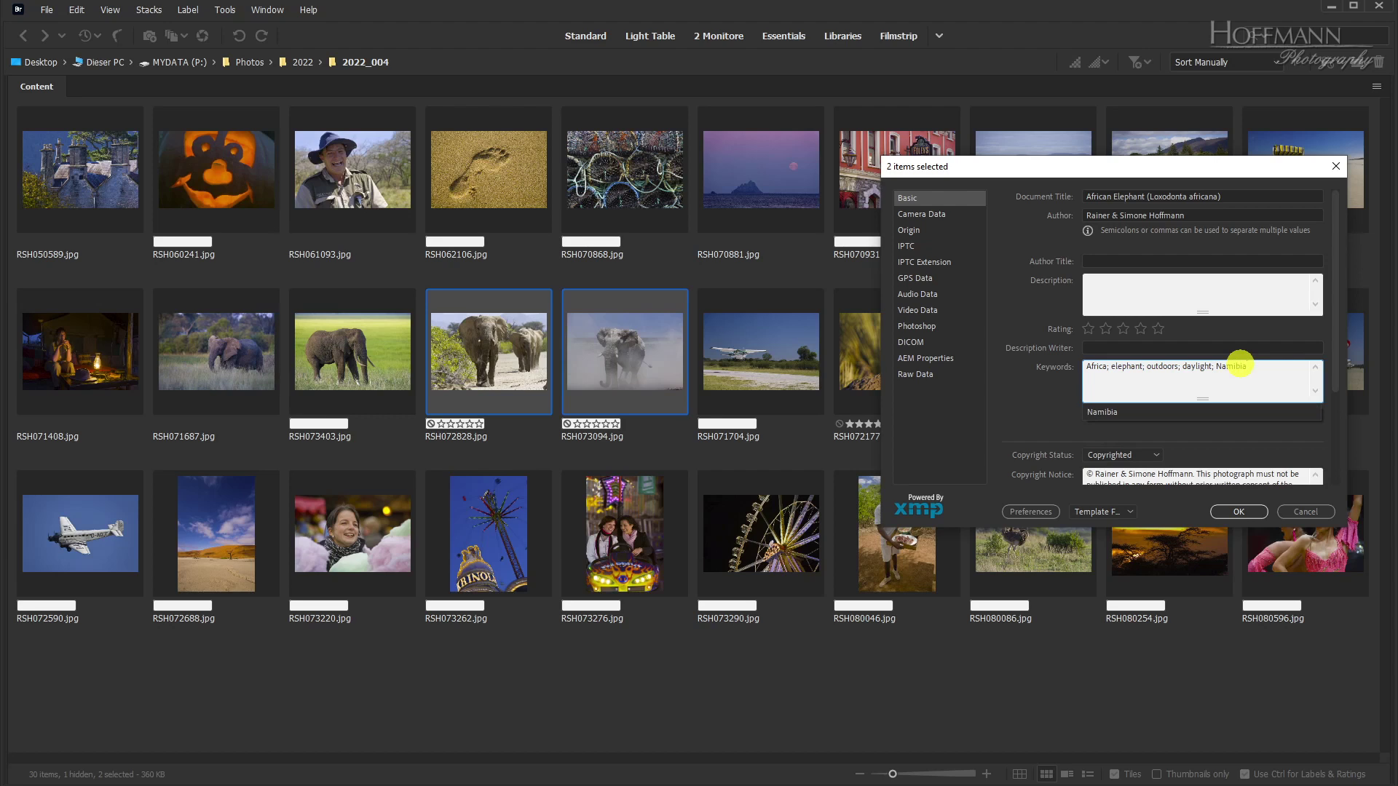
{"action": "left_click", "coordinate": [1243, 513]}
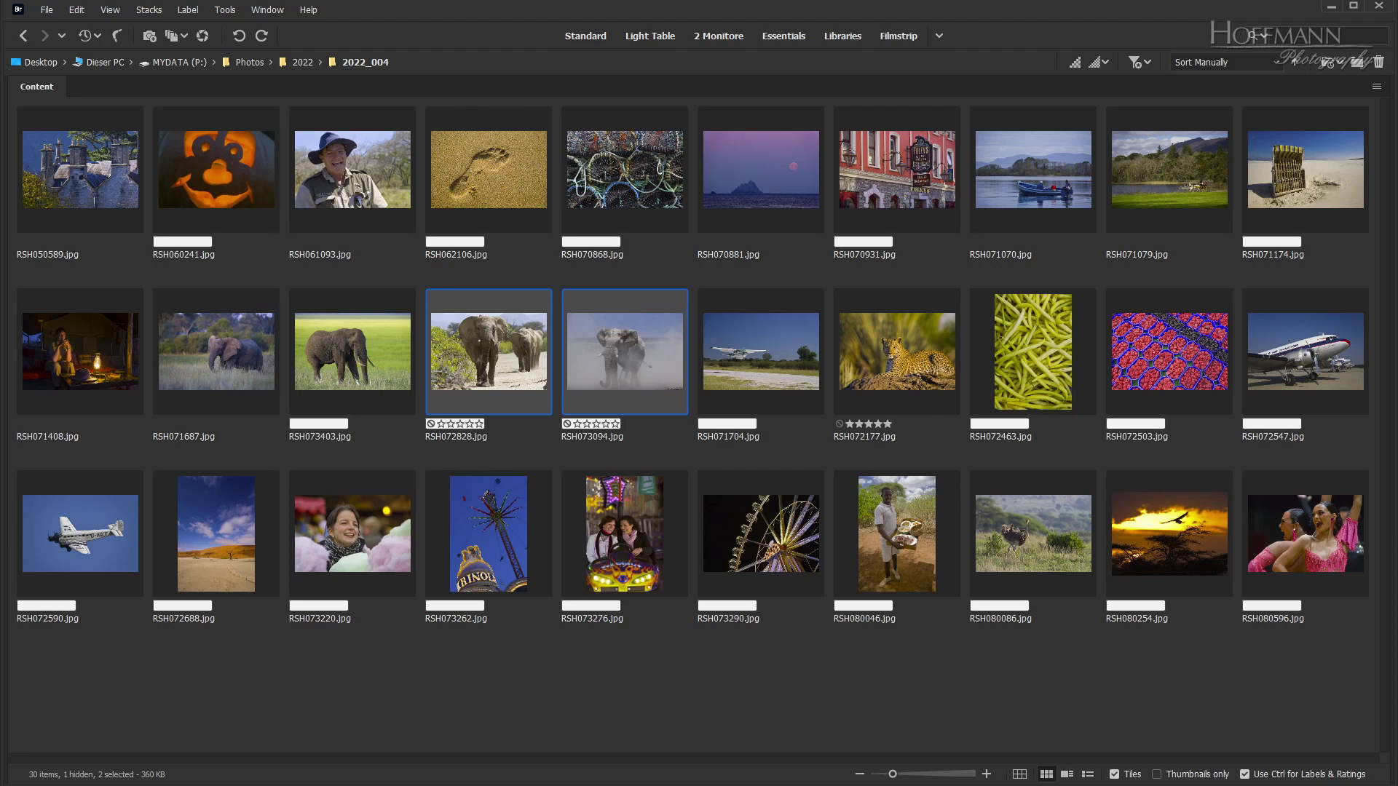
Append the keywords dust, dusty, running and moving to the file info of only the photo RSH073094.jpg
{"action": "left_click", "coordinate": [762, 339]}
{"action": "left_click", "coordinate": [635, 343]}
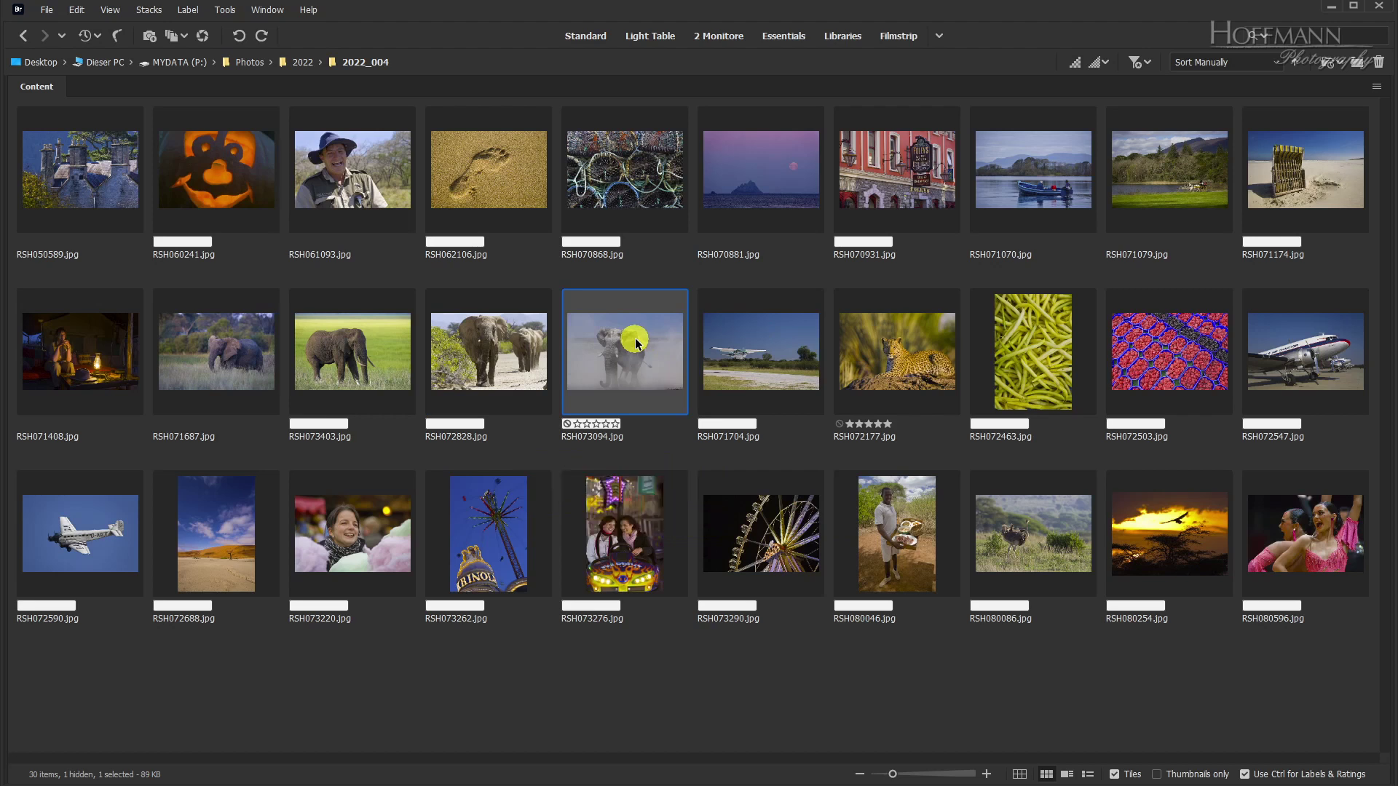
{"action": "right_click", "coordinate": [635, 342]}
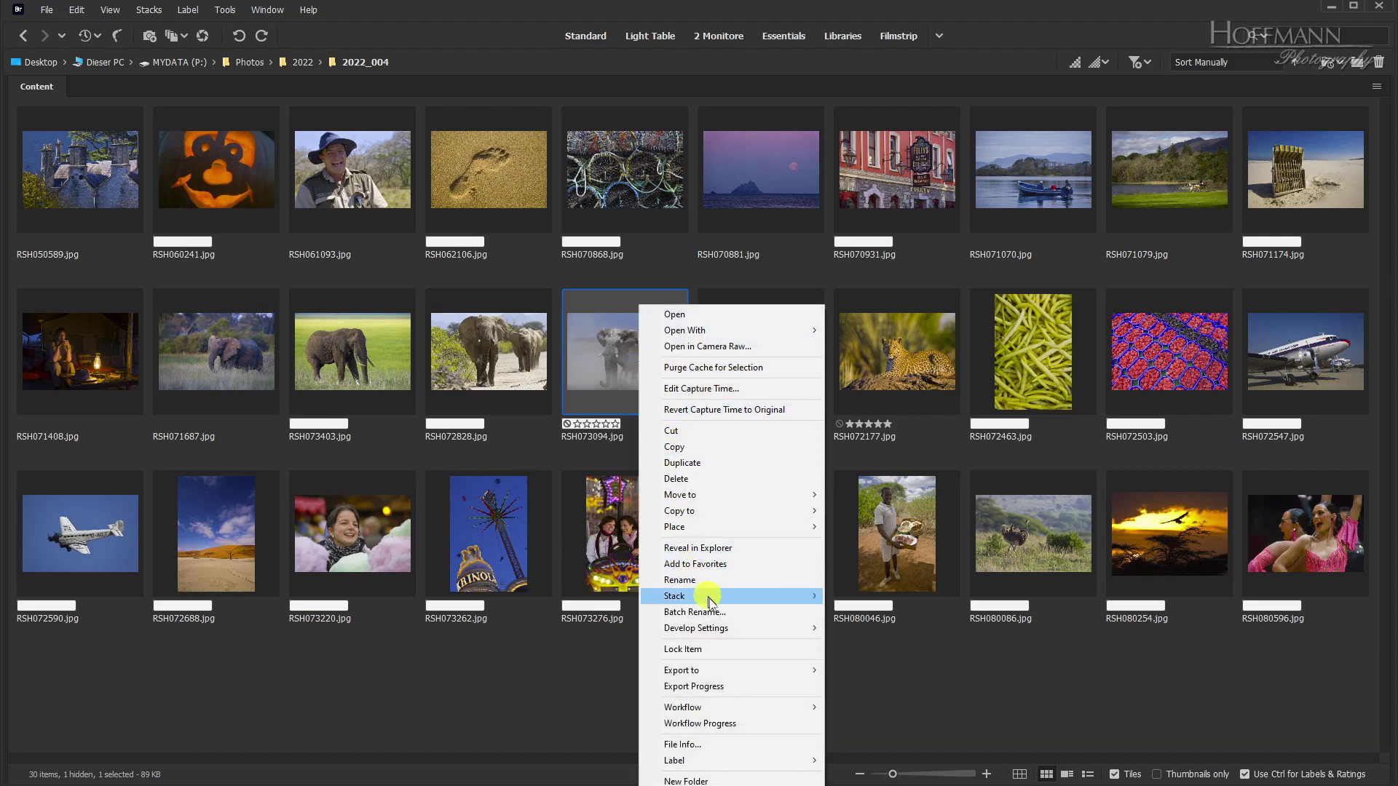
{"action": "left_click", "coordinate": [717, 745]}
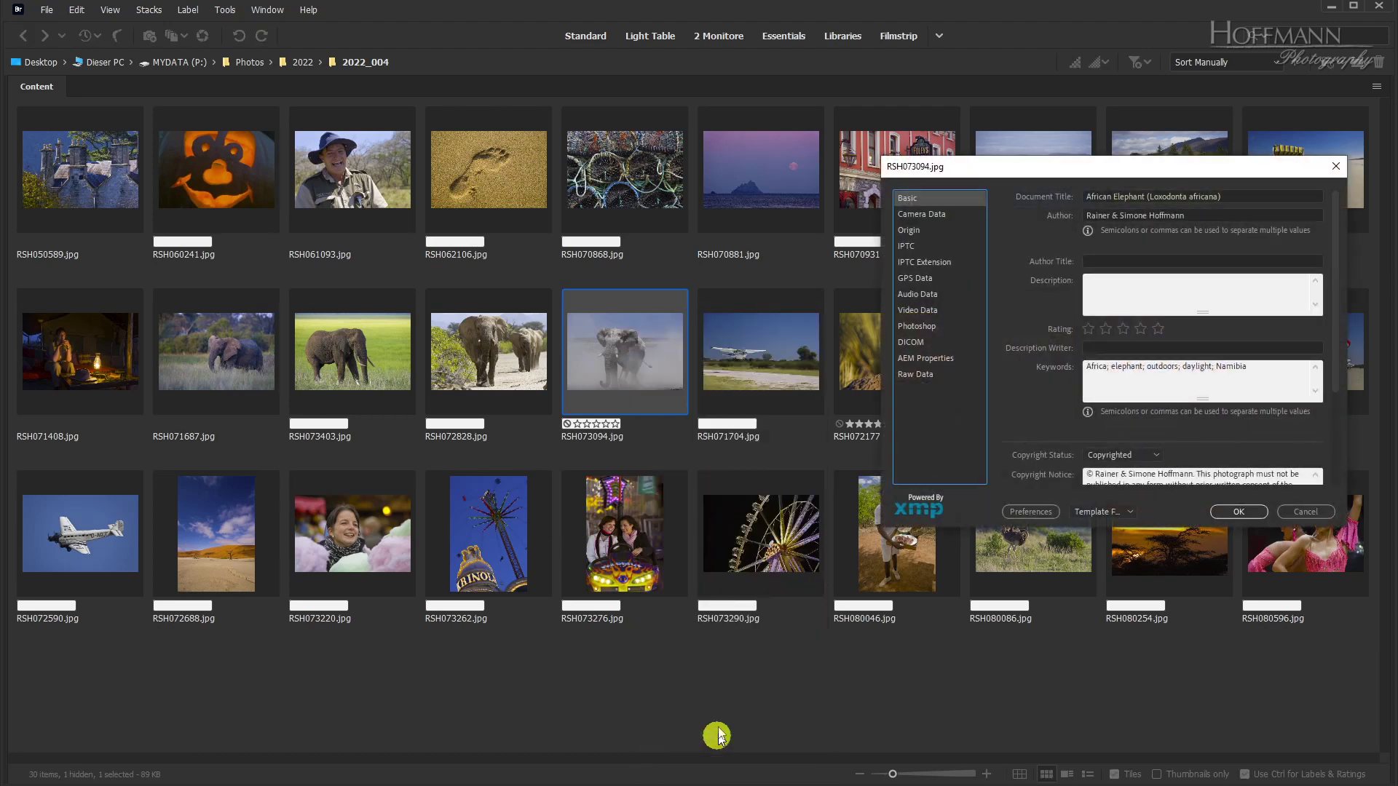
{"action": "left_click", "coordinate": [1266, 368]}
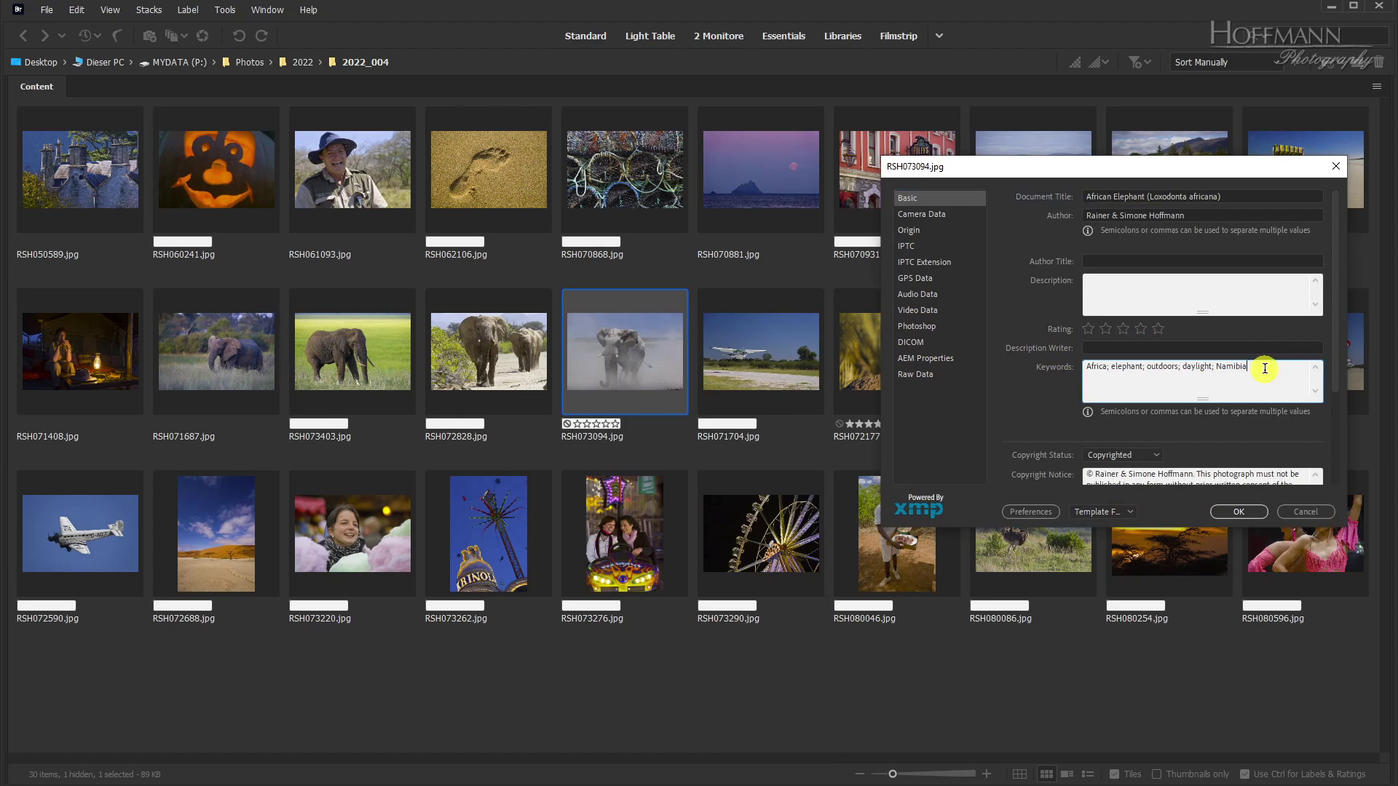
{"action": "type", "text": ", d"}
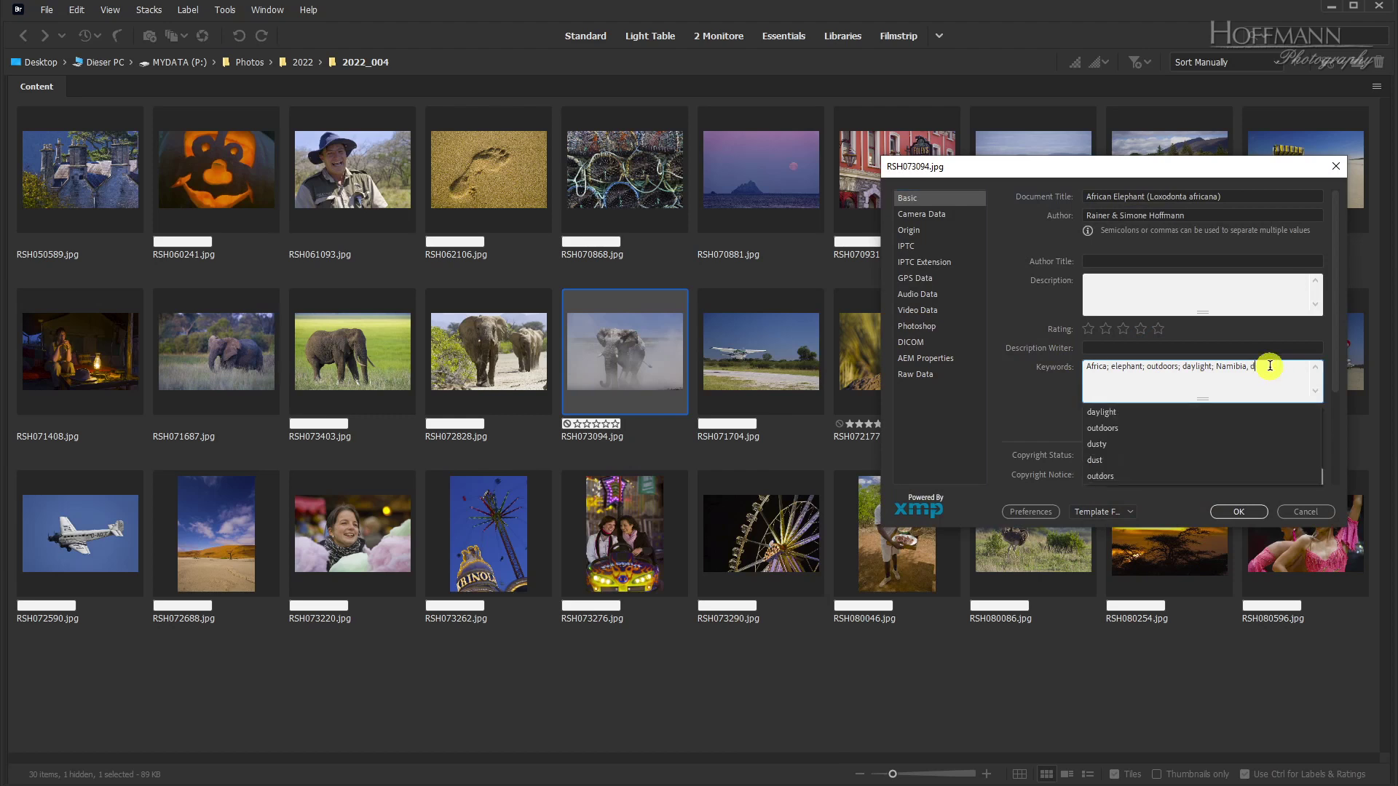
{"action": "type", "text": "ust, dus"}
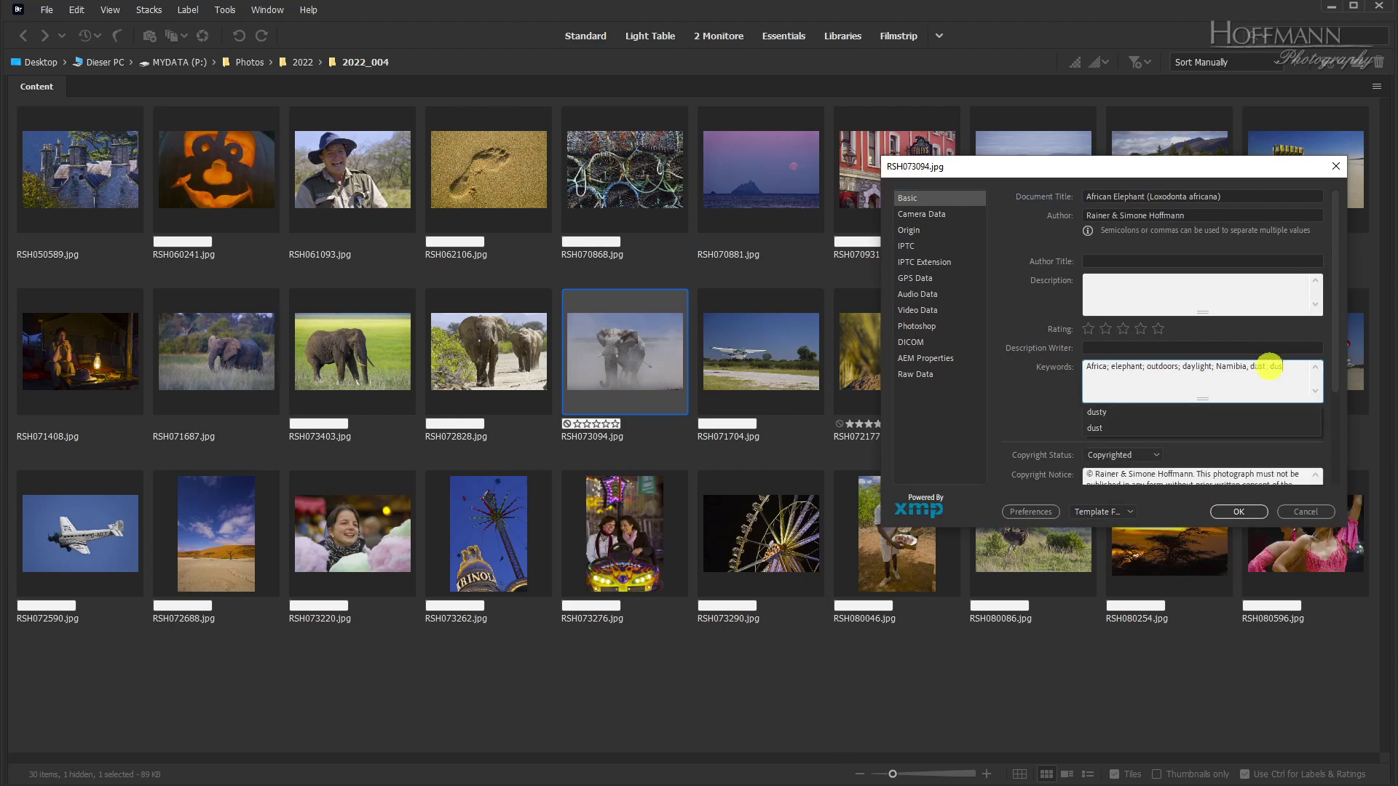
{"action": "type", "text": "ty,"}
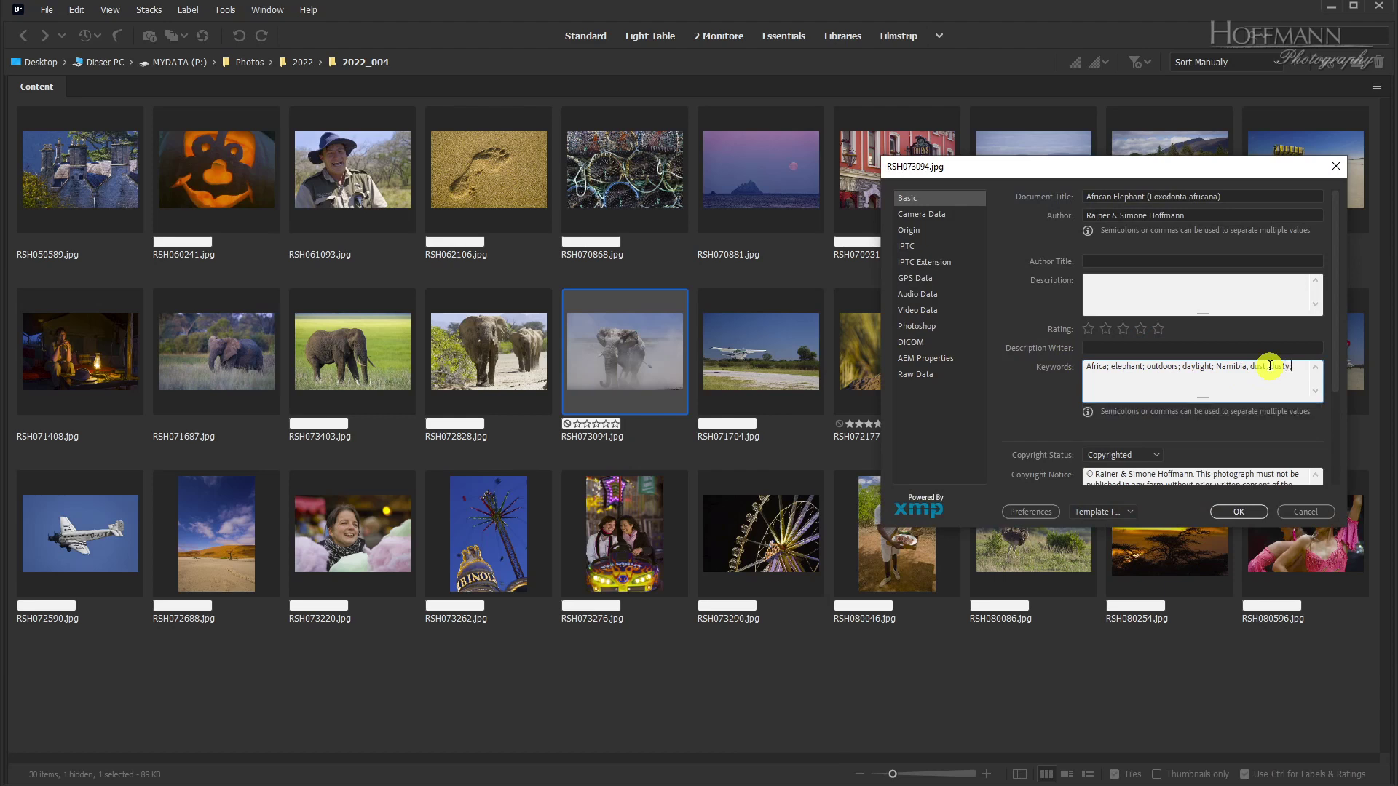
{"action": "type", "text": " running, an"}
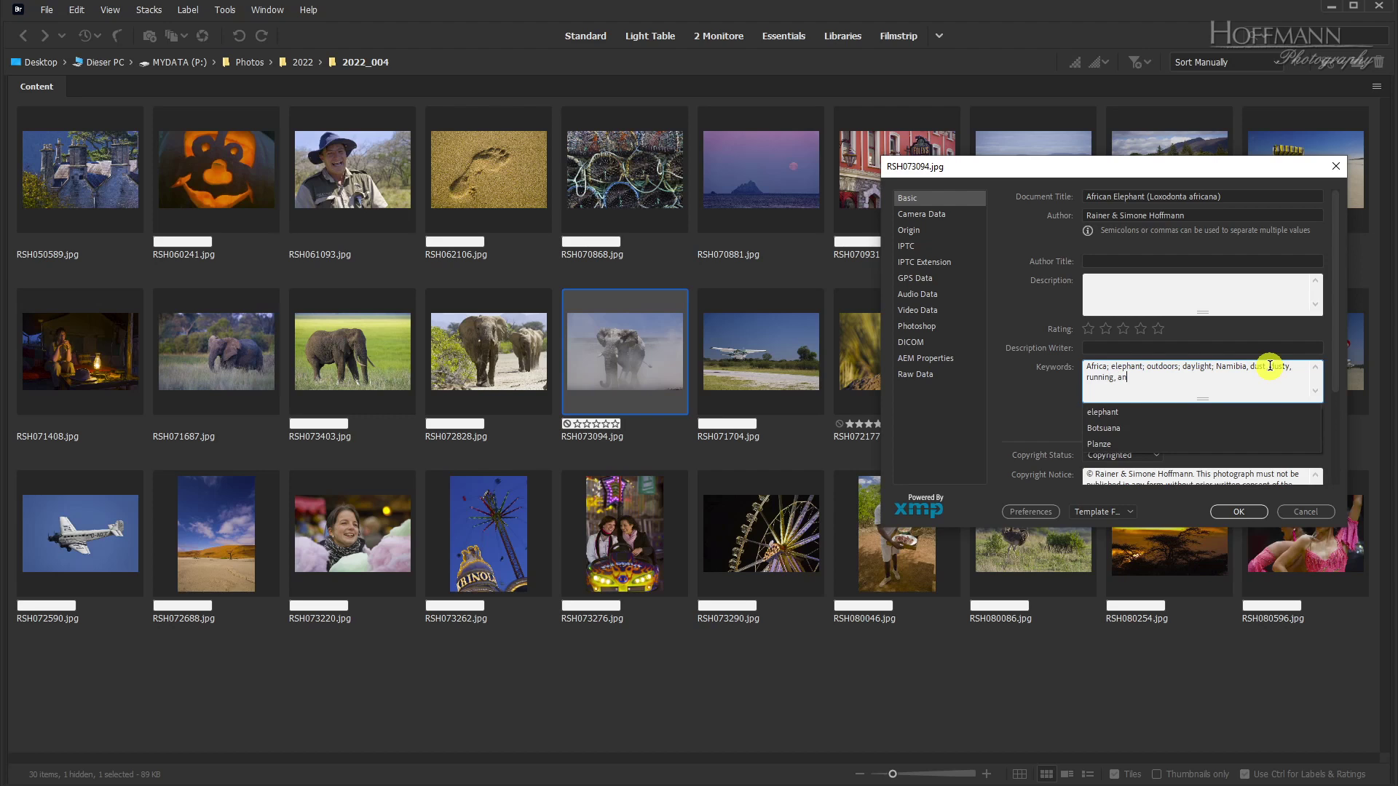
{"action": "type", "text": "mofi"}
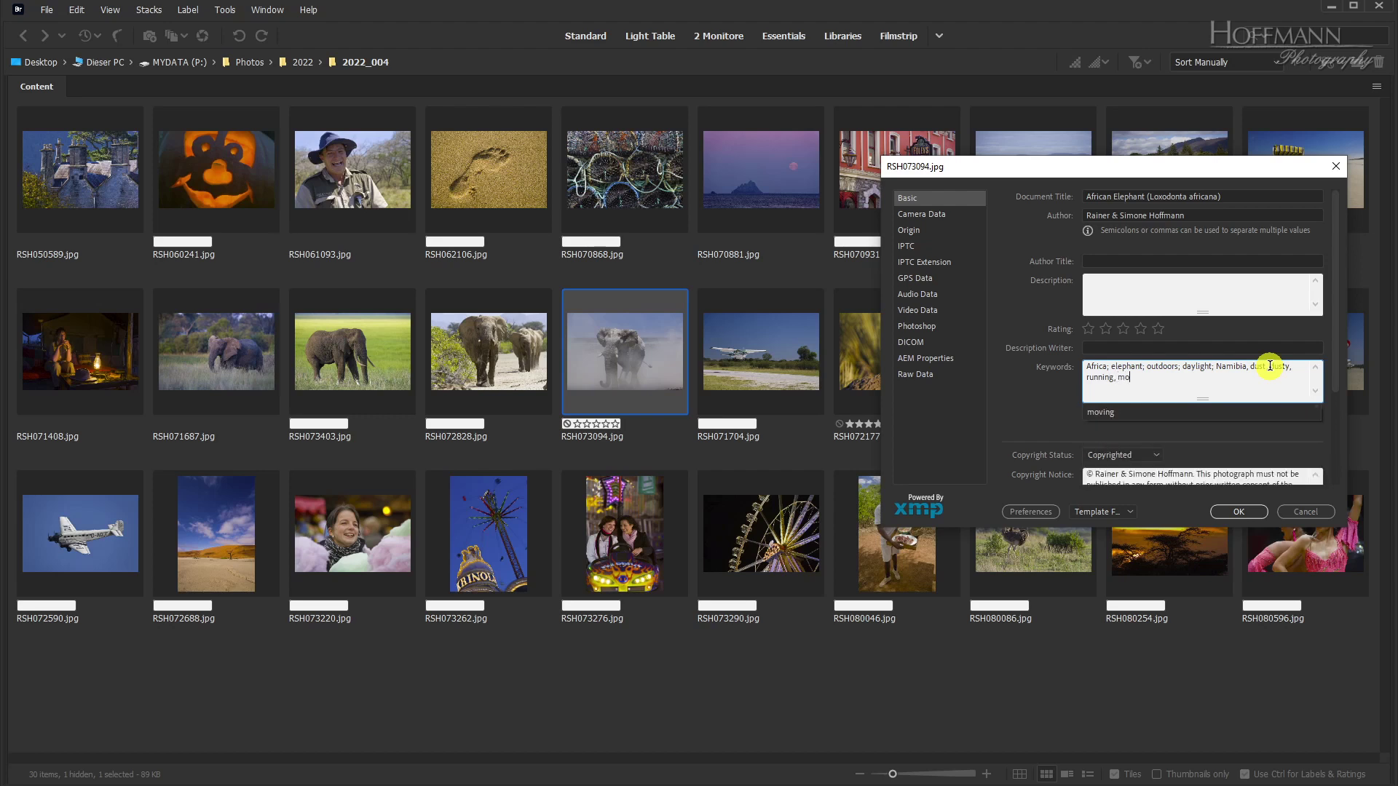
{"action": "key", "text": "BackSpace"}
{"action": "key", "text": "BackSpace"}
{"action": "type", "text": "vin"}
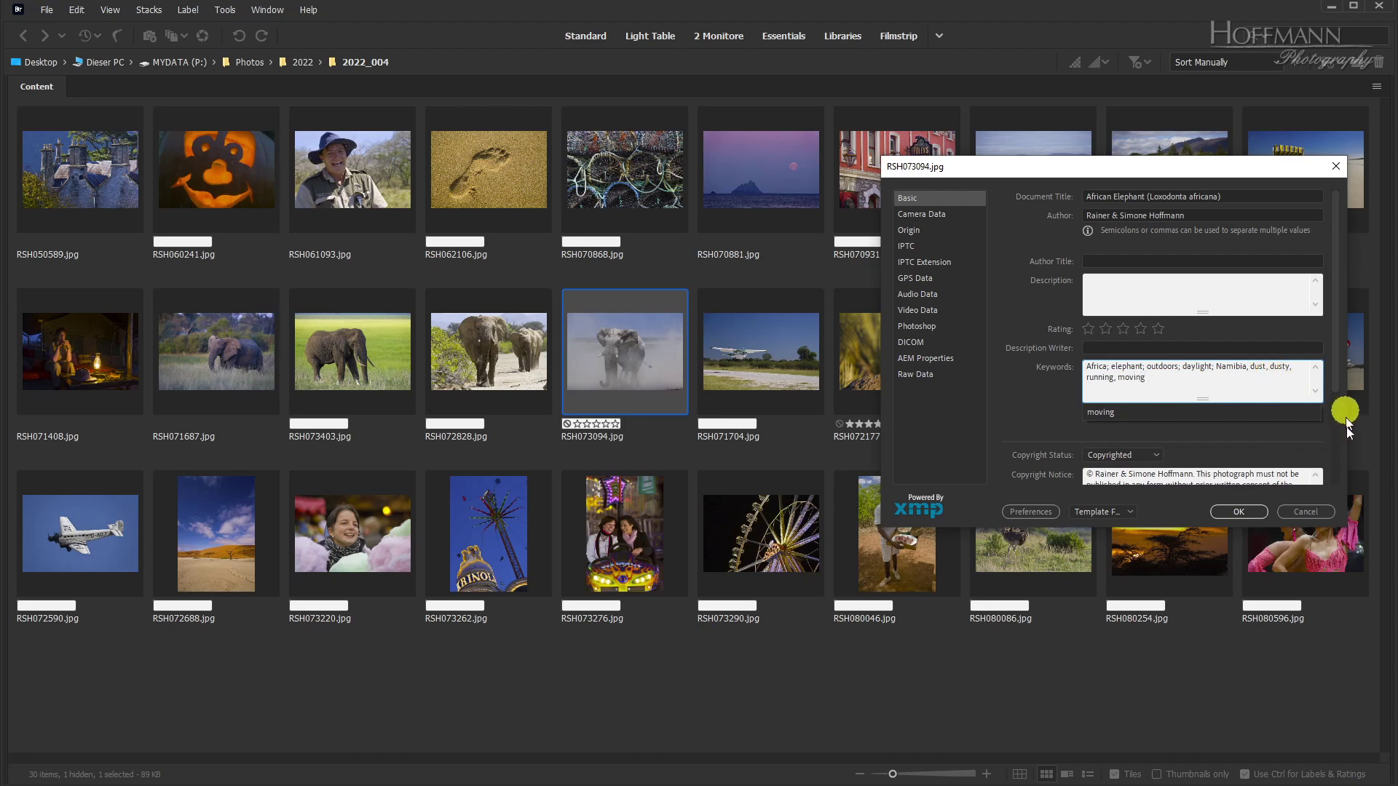
{"action": "left_click", "coordinate": [1238, 513]}
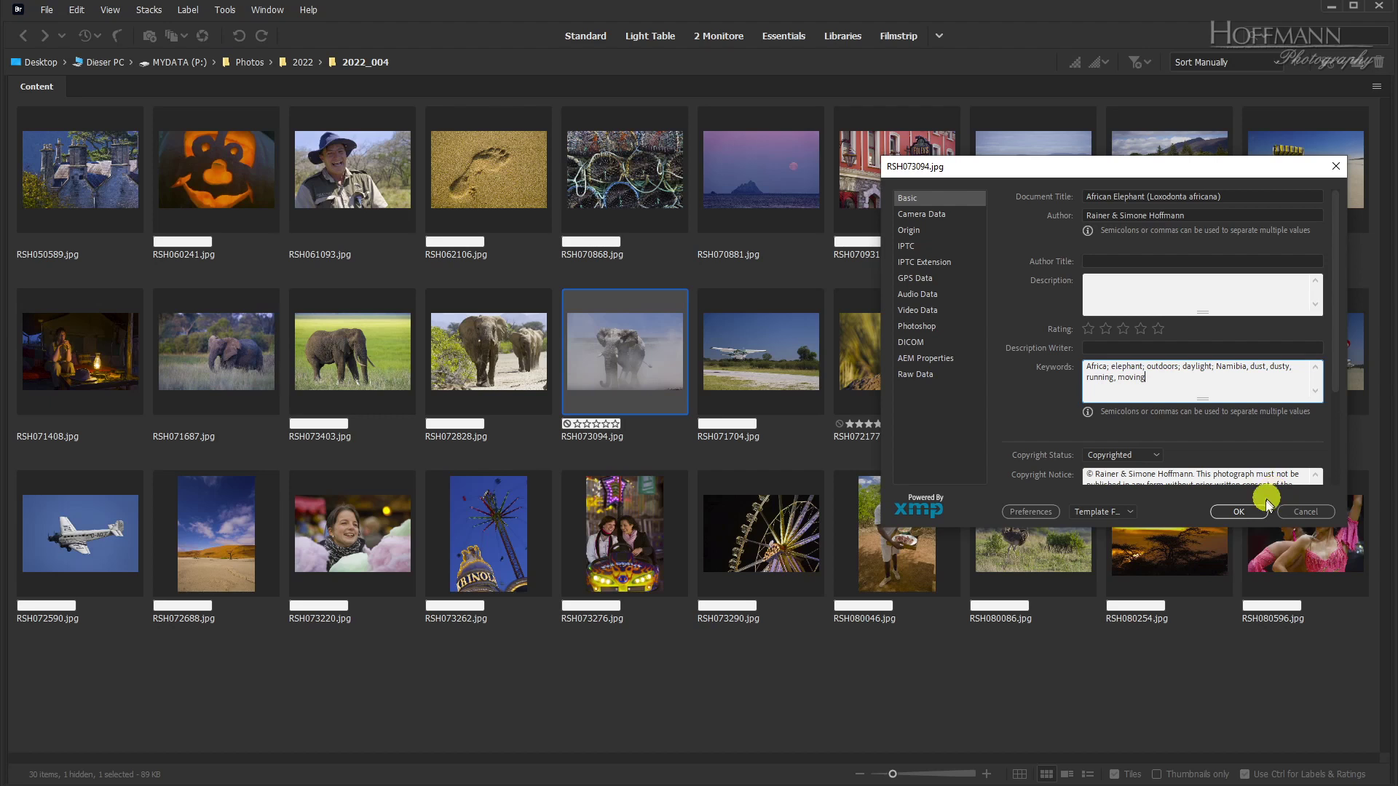
{"action": "left_click", "coordinate": [1238, 512]}
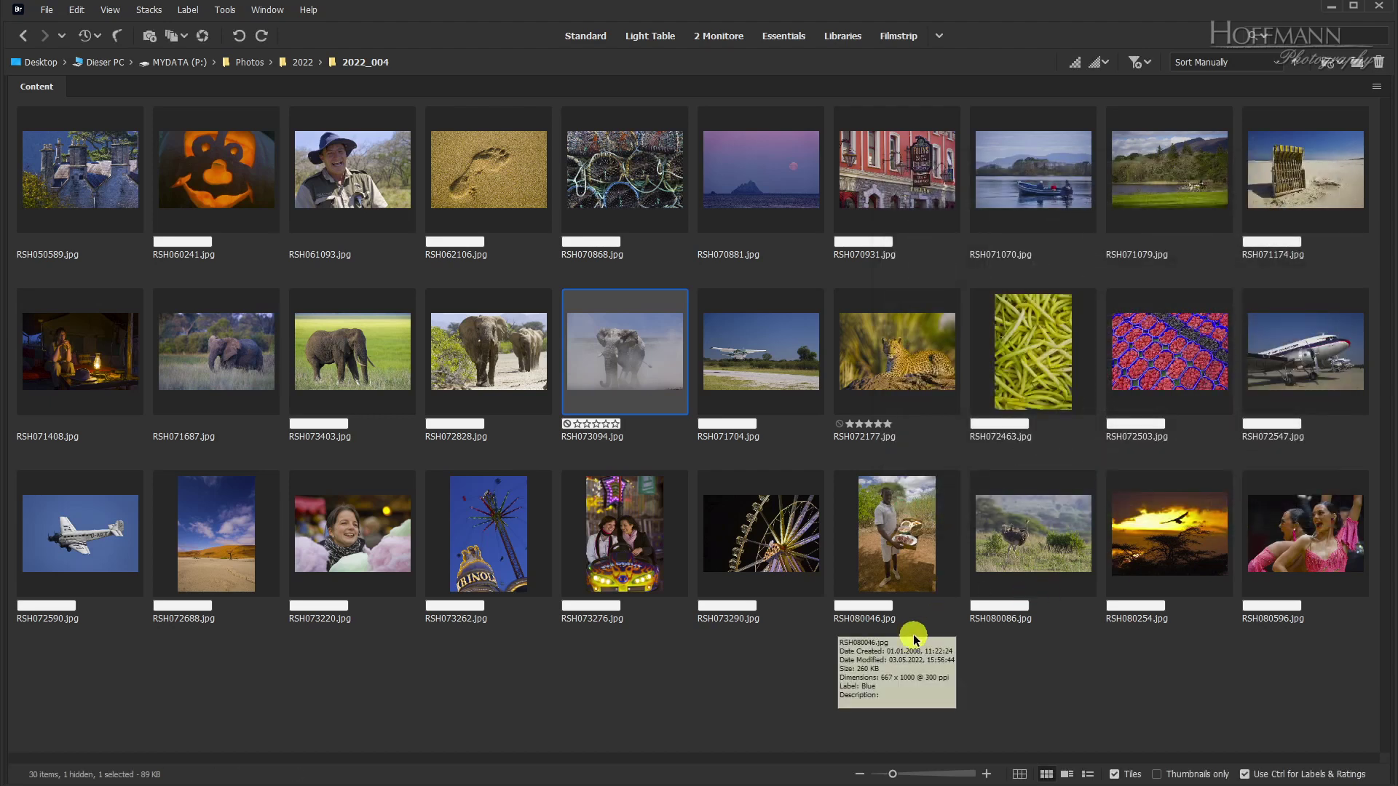